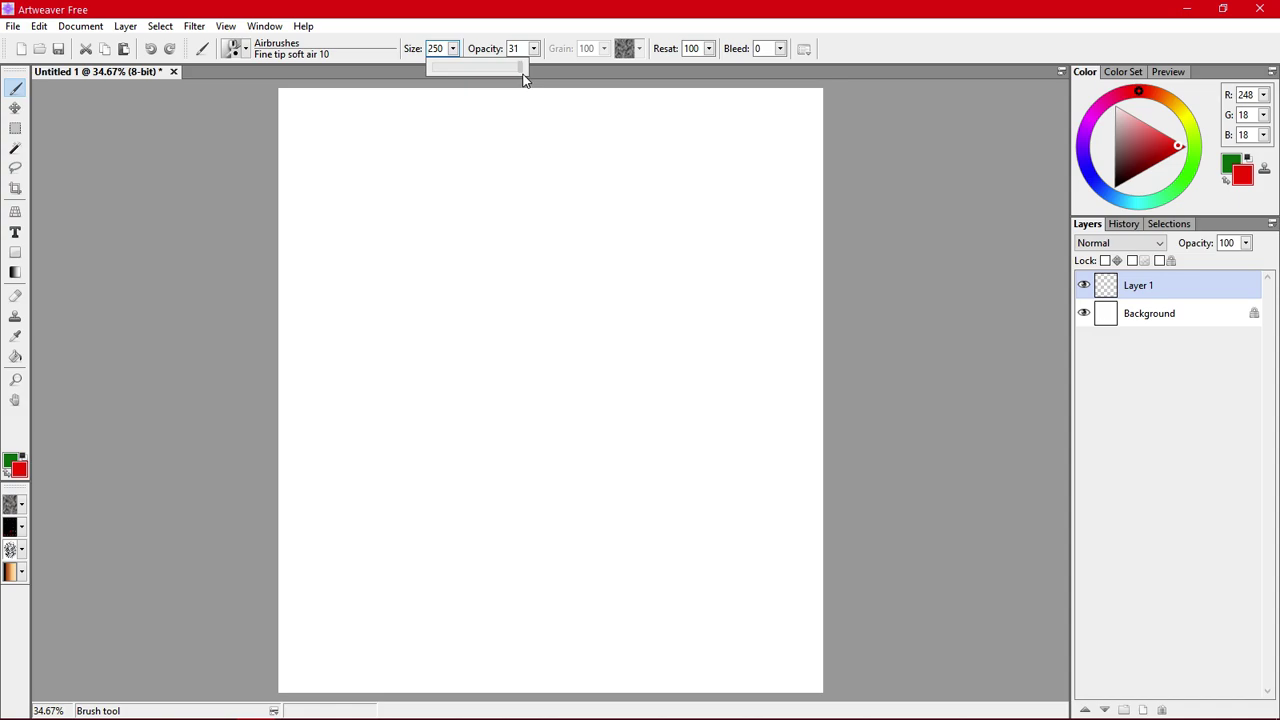
Set the airbrush opacity to 100 and paint the canvas's upper part solid red on Layer 1.
{"action": "left_click", "coordinate": [535, 50]}
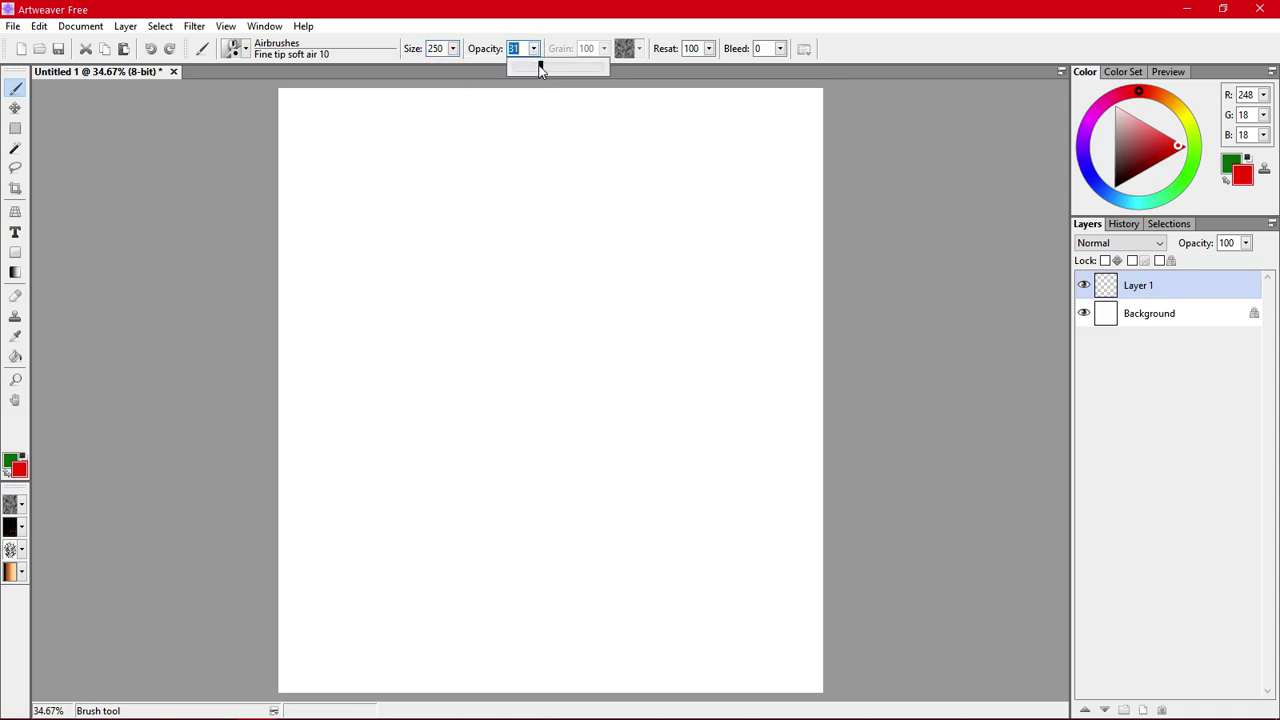
{"action": "left_click", "coordinate": [143, 241]}
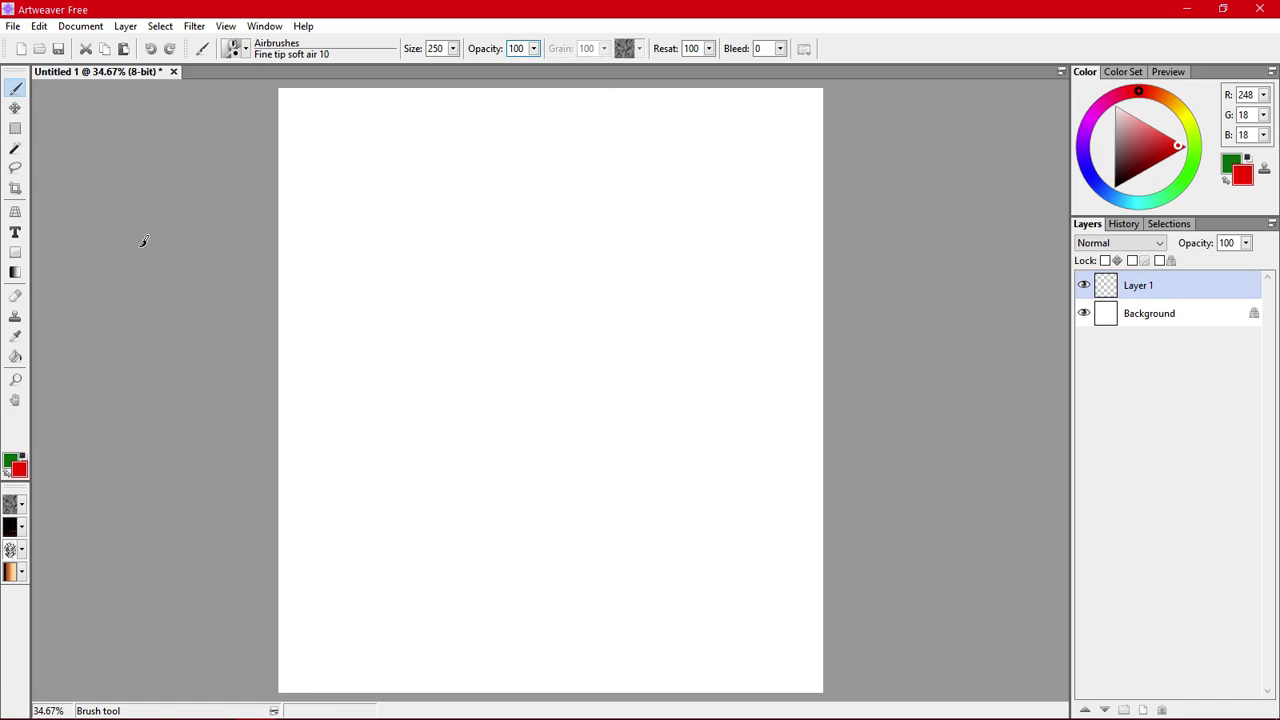
{"action": "mouse_move", "coordinate": [300, 124]}
{"action": "left_mouse_down"}
{"action": "mouse_move", "coordinate": [488, 175]}
{"action": "mouse_move", "coordinate": [656, 181]}
{"action": "mouse_move", "coordinate": [500, 179]}
{"action": "mouse_move", "coordinate": [305, 130]}
{"action": "mouse_move", "coordinate": [265, 163]}
{"action": "mouse_move", "coordinate": [317, 139]}
{"action": "mouse_move", "coordinate": [433, 141]}
{"action": "mouse_move", "coordinate": [532, 184]}
{"action": "mouse_move", "coordinate": [639, 162]}
{"action": "mouse_move", "coordinate": [760, 168]}
{"action": "mouse_move", "coordinate": [845, 152]}
{"action": "mouse_move", "coordinate": [856, 178]}
{"action": "mouse_move", "coordinate": [745, 171]}
{"action": "mouse_move", "coordinate": [577, 189]}
{"action": "mouse_move", "coordinate": [324, 165]}
{"action": "mouse_move", "coordinate": [274, 184]}
{"action": "mouse_move", "coordinate": [589, 207]}
{"action": "mouse_move", "coordinate": [798, 190]}
{"action": "mouse_move", "coordinate": [832, 206]}
{"action": "mouse_move", "coordinate": [625, 234]}
{"action": "mouse_move", "coordinate": [296, 216]}
{"action": "mouse_move", "coordinate": [269, 246]}
{"action": "mouse_move", "coordinate": [393, 232]}
{"action": "mouse_move", "coordinate": [586, 257]}
{"action": "mouse_move", "coordinate": [757, 258]}
{"action": "mouse_move", "coordinate": [843, 235]}
{"action": "mouse_move", "coordinate": [492, 218]}
{"action": "left_mouse_up"}
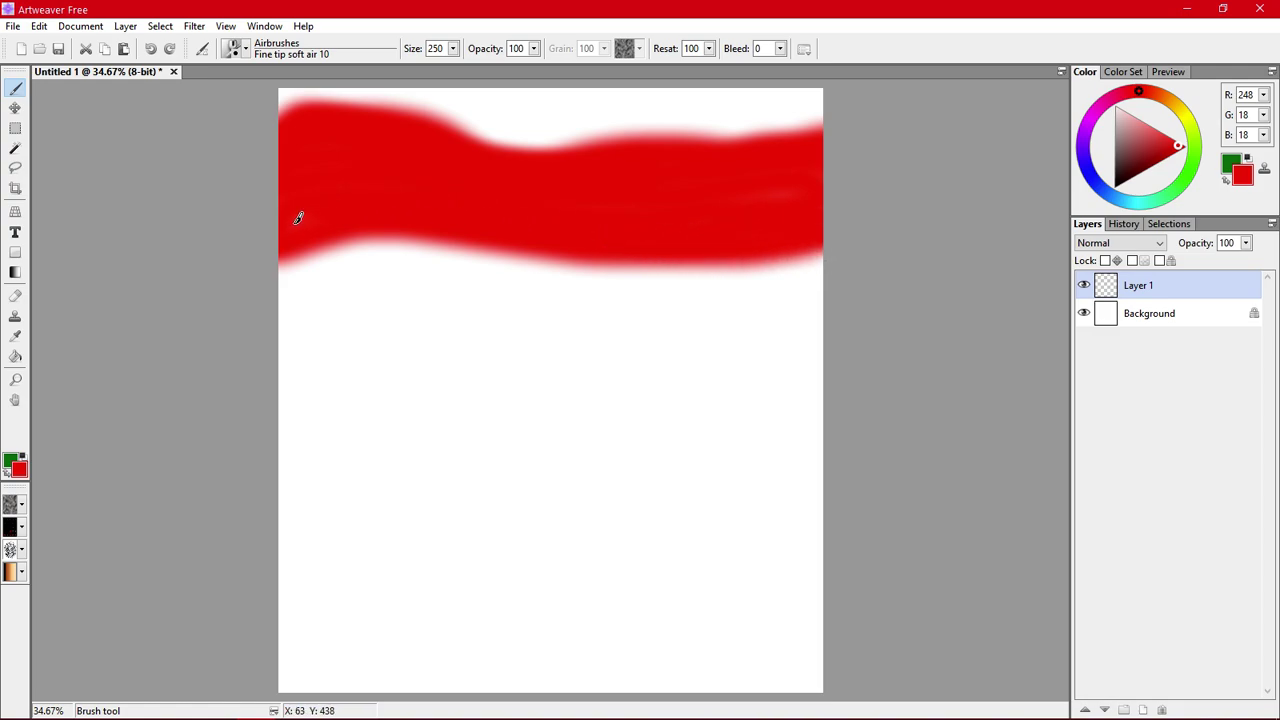
{"action": "mouse_move", "coordinate": [830, 190]}
{"action": "left_mouse_down"}
{"action": "mouse_move", "coordinate": [724, 213]}
{"action": "mouse_move", "coordinate": [820, 157]}
{"action": "mouse_move", "coordinate": [716, 189]}
{"action": "mouse_move", "coordinate": [833, 140]}
{"action": "mouse_move", "coordinate": [699, 165]}
{"action": "mouse_move", "coordinate": [696, 147]}
{"action": "mouse_move", "coordinate": [807, 129]}
{"action": "mouse_move", "coordinate": [794, 119]}
{"action": "mouse_move", "coordinate": [839, 92]}
{"action": "mouse_move", "coordinate": [889, 111]}
{"action": "mouse_move", "coordinate": [560, 133]}
{"action": "mouse_move", "coordinate": [514, 156]}
{"action": "mouse_move", "coordinate": [546, 136]}
{"action": "mouse_move", "coordinate": [530, 104]}
{"action": "mouse_move", "coordinate": [593, 102]}
{"action": "mouse_move", "coordinate": [434, 97]}
{"action": "left_mouse_up"}
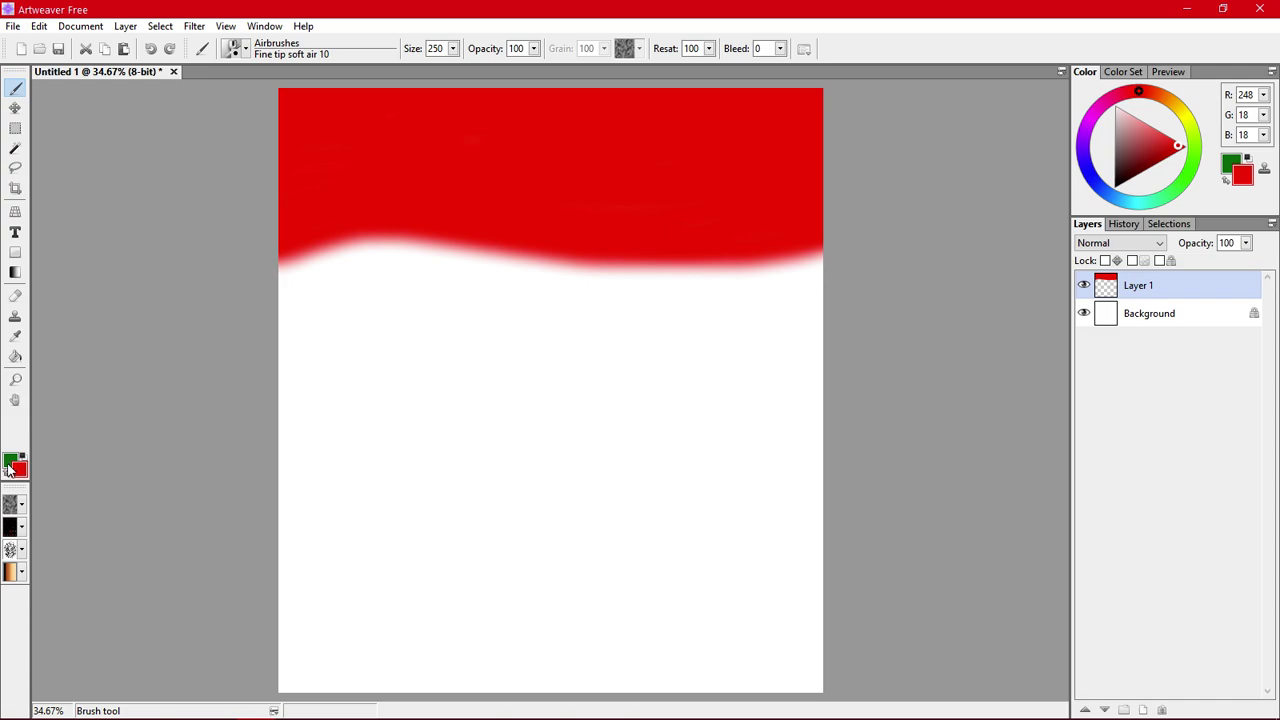
Swap to green and paint a wavy band along the red area's lower edge, plus a round spot and a wavy line inside the red.
{"action": "left_click", "coordinate": [8, 477]}
{"action": "mouse_move", "coordinate": [270, 291]}
{"action": "left_mouse_down"}
{"action": "mouse_move", "coordinate": [309, 271]}
{"action": "mouse_move", "coordinate": [399, 260]}
{"action": "mouse_move", "coordinate": [638, 290]}
{"action": "mouse_move", "coordinate": [739, 288]}
{"action": "mouse_move", "coordinate": [842, 264]}
{"action": "mouse_move", "coordinate": [693, 292]}
{"action": "mouse_move", "coordinate": [566, 264]}
{"action": "left_mouse_up"}
{"action": "left_click_drag", "start_coordinate": [451, 252], "coordinate": [339, 250]}
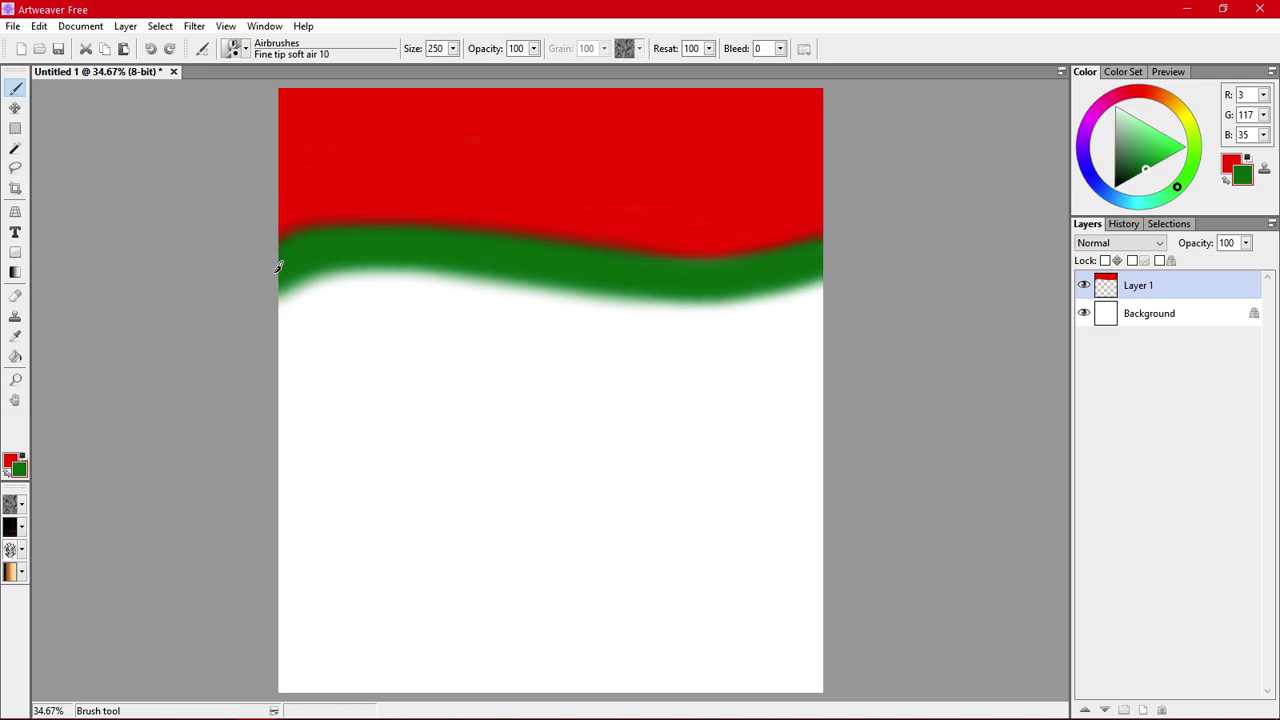
{"action": "left_click_drag", "start_coordinate": [492, 240], "coordinate": [576, 250]}
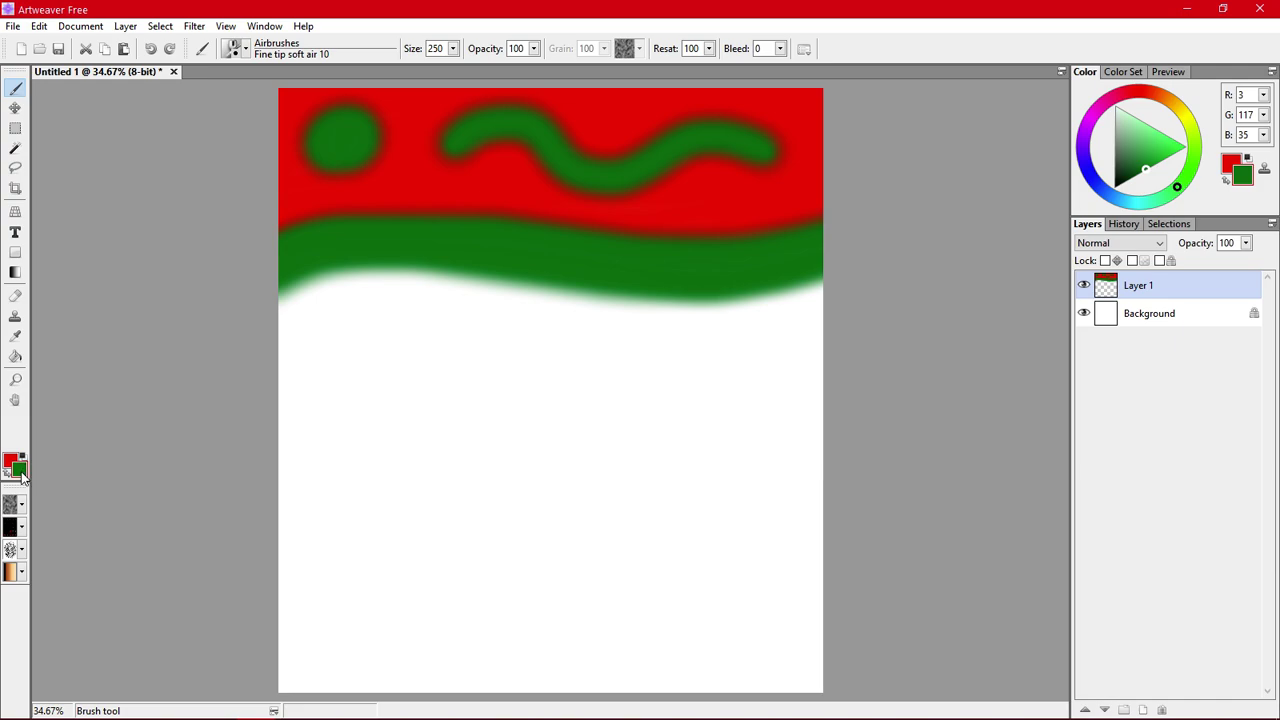
Change the painting colour to black and paint two vertical strokes from the canvas's upper edge down past the green band.
{"action": "left_click", "coordinate": [22, 476]}
{"action": "mouse_move", "coordinate": [595, 399]}
{"action": "left_mouse_down"}
{"action": "mouse_move", "coordinate": [483, 449]}
{"action": "mouse_move", "coordinate": [443, 497]}
{"action": "left_mouse_up"}
{"action": "left_click", "coordinate": [801, 268]}
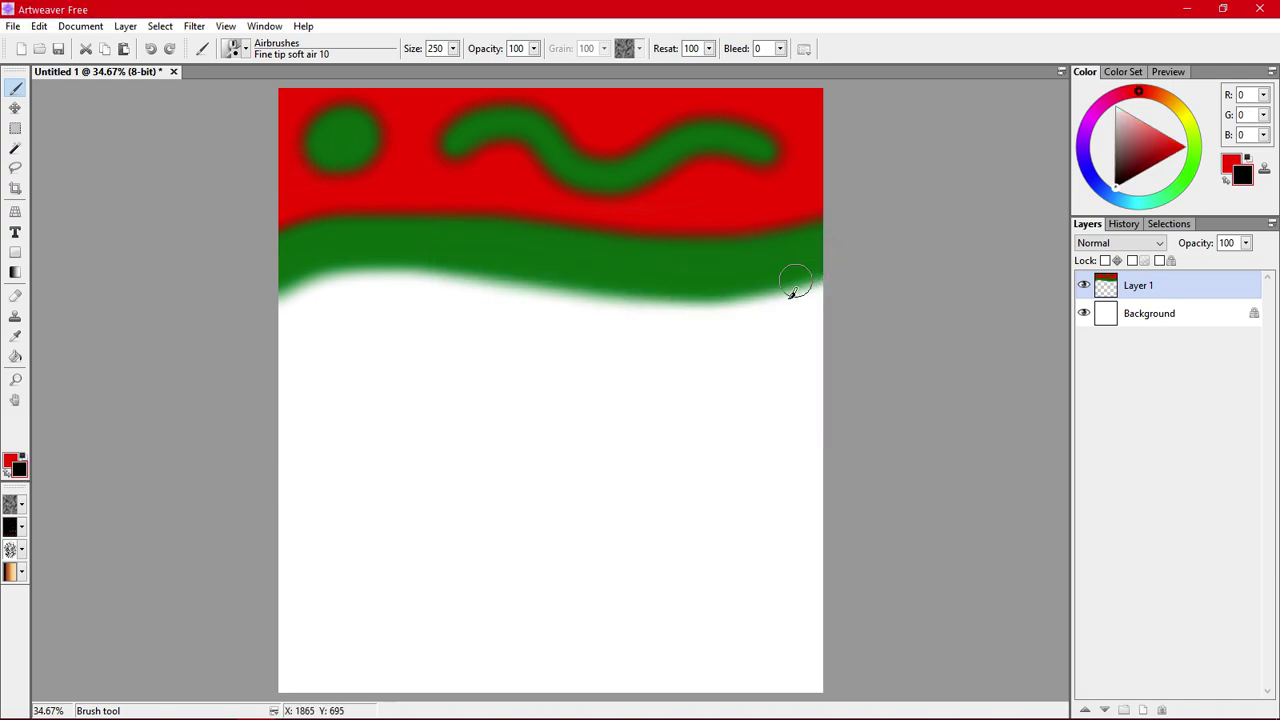
{"action": "left_click_drag", "start_coordinate": [418, 92], "coordinate": [402, 398]}
{"action": "left_click_drag", "start_coordinate": [634, 97], "coordinate": [640, 382]}
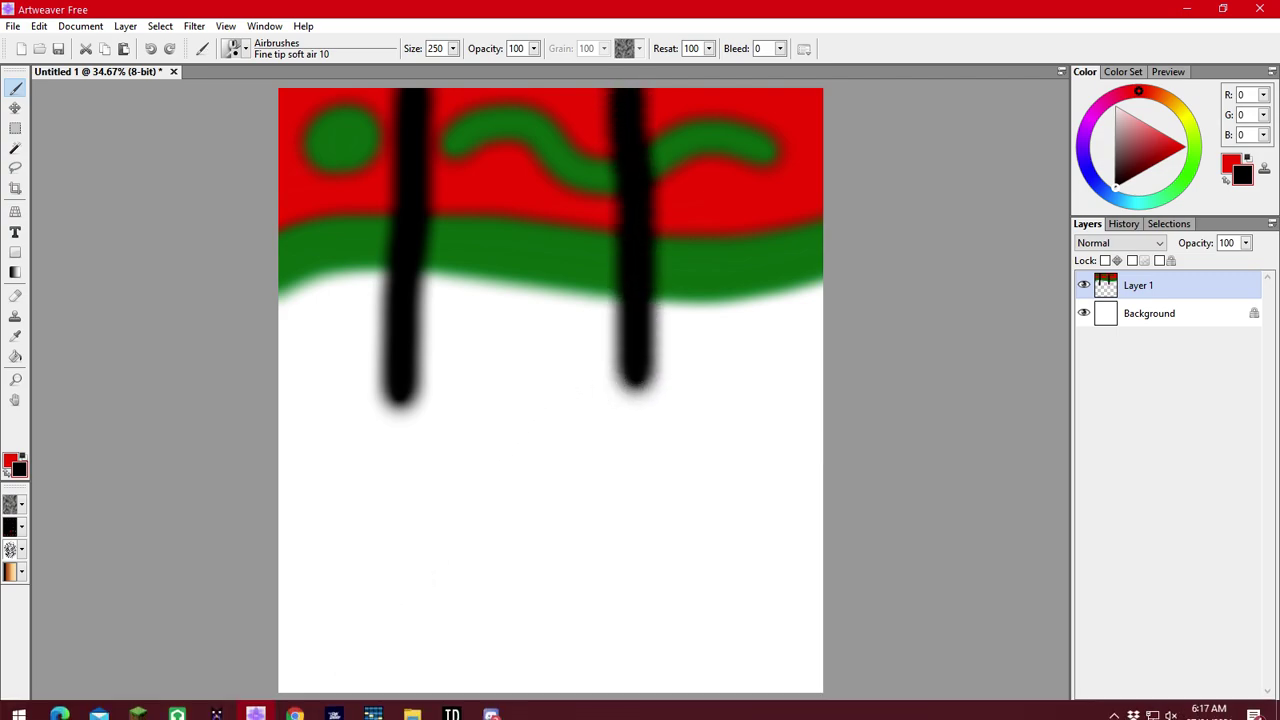
Save a copy of the painting as PNG over Untitled 1.png in the images folder, with 32 bits/pixel colour depth.
{"action": "left_click", "coordinate": [13, 26]}
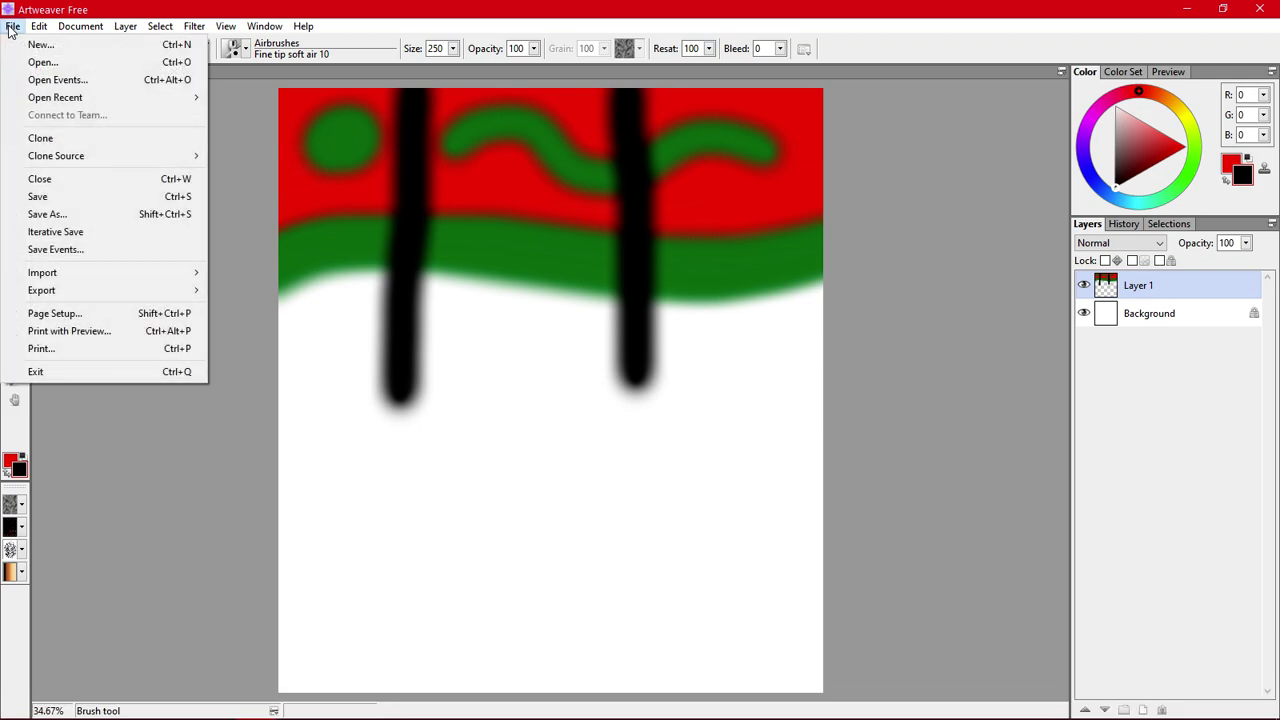
{"action": "left_click", "coordinate": [66, 215]}
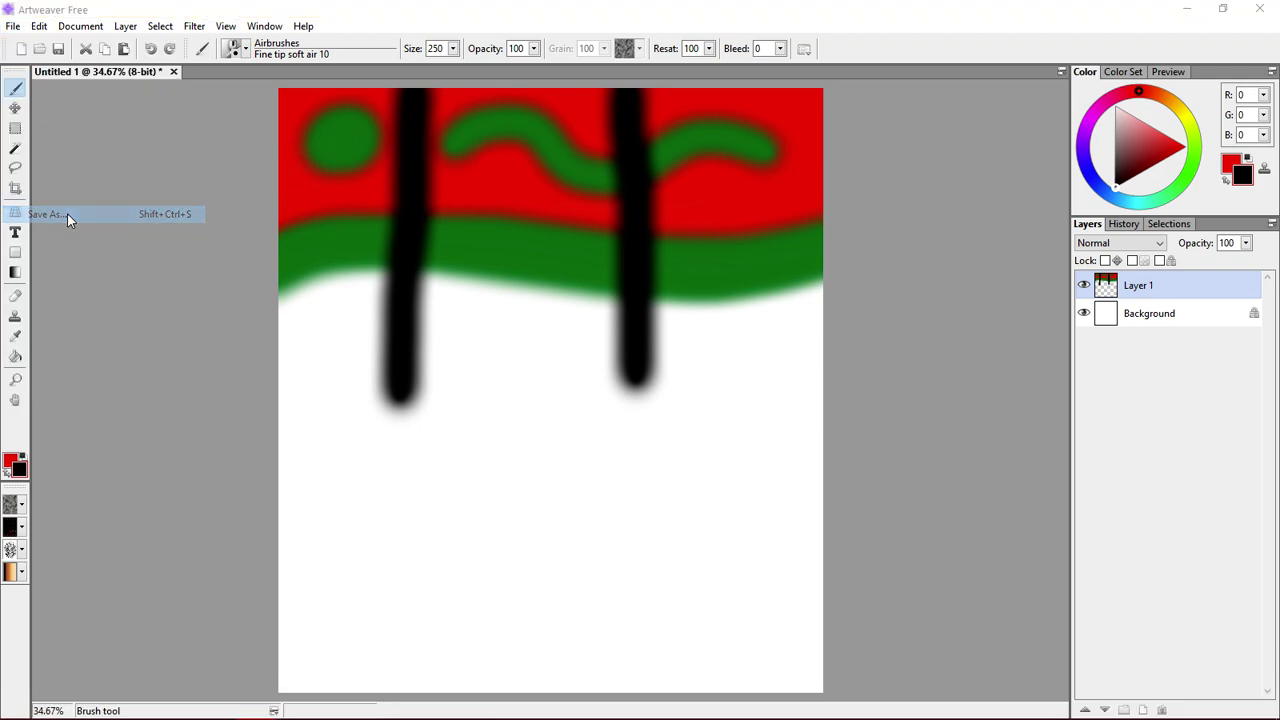
{"action": "left_click", "coordinate": [801, 631]}
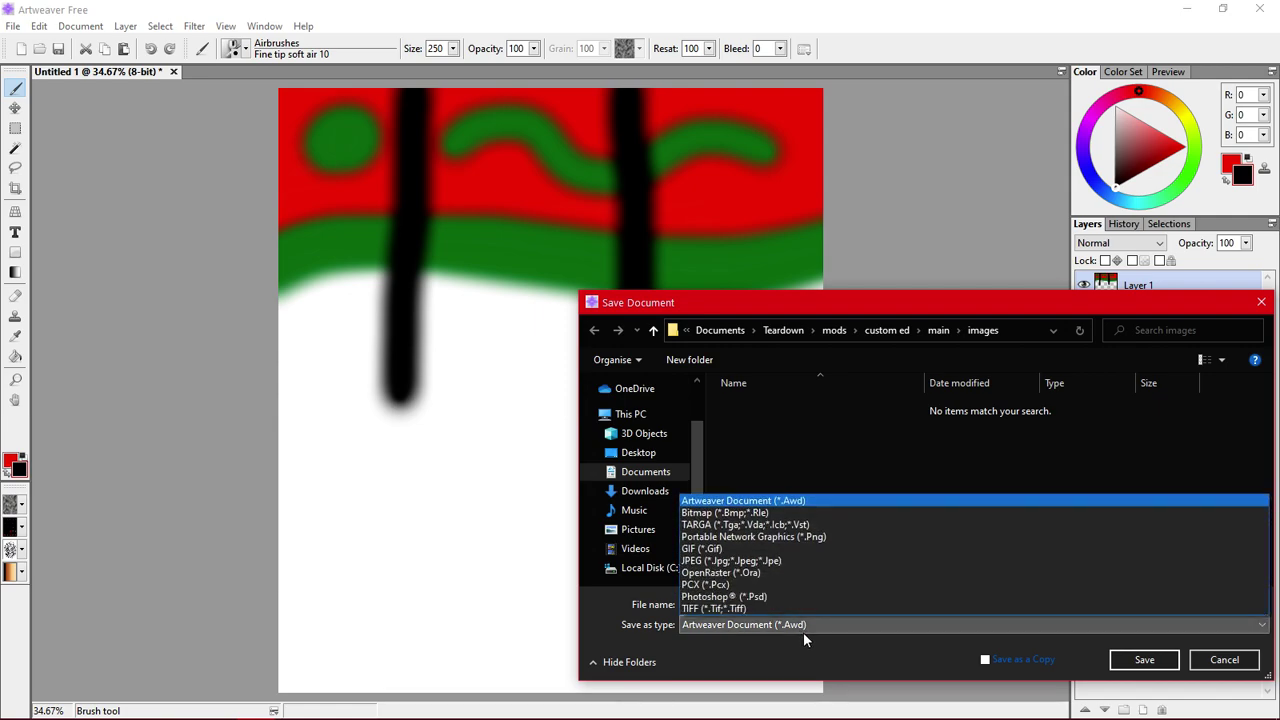
{"action": "left_click", "coordinate": [814, 537]}
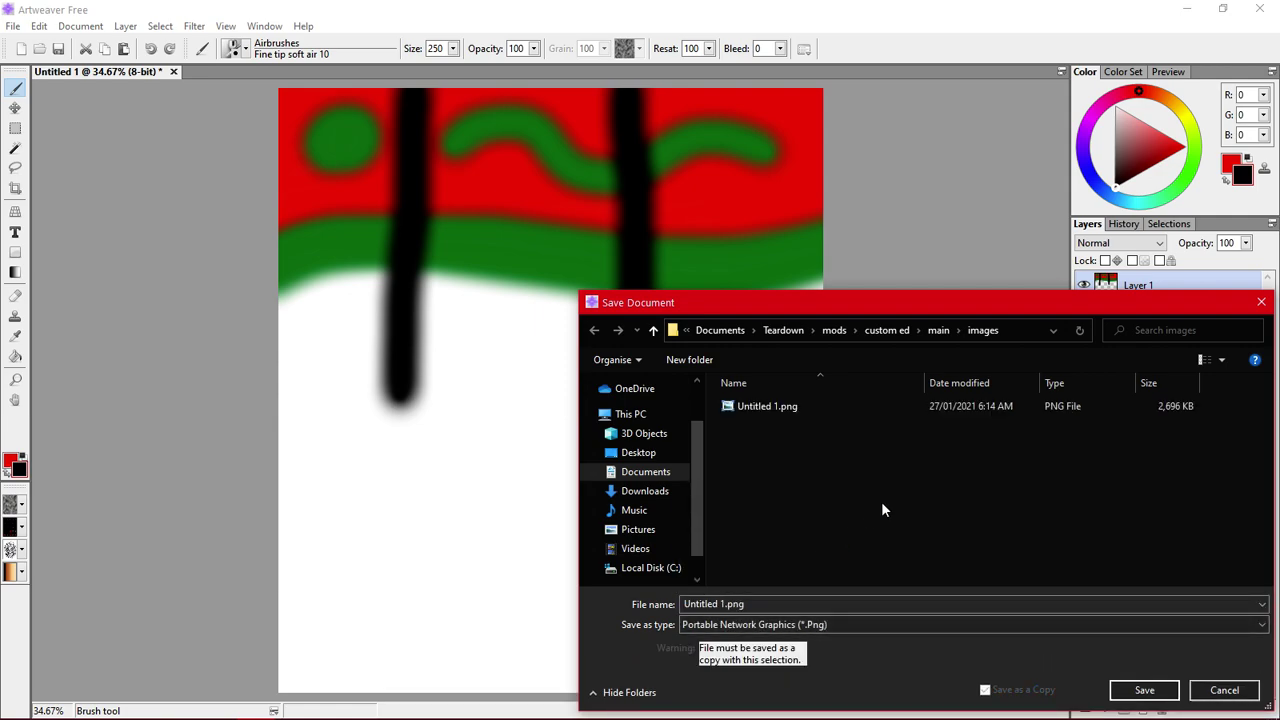
{"action": "left_click", "coordinate": [766, 411]}
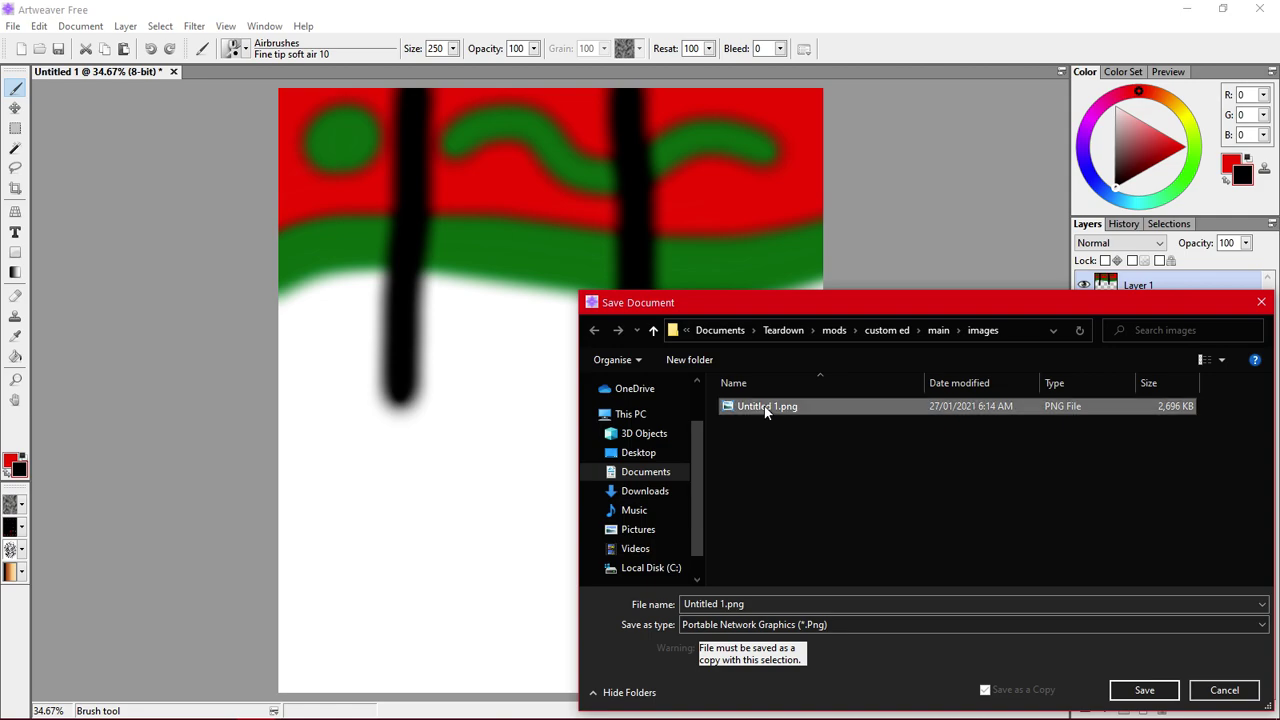
{"action": "left_click", "coordinate": [1144, 690]}
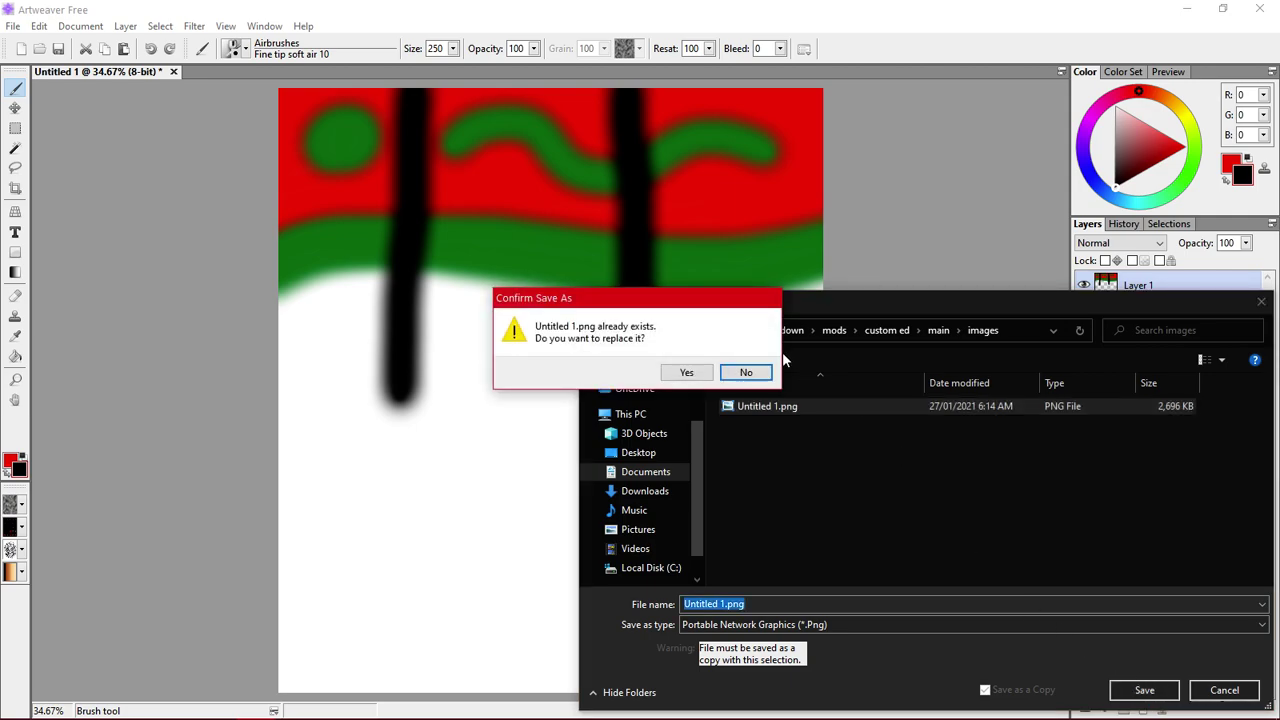
{"action": "left_click", "coordinate": [686, 372]}
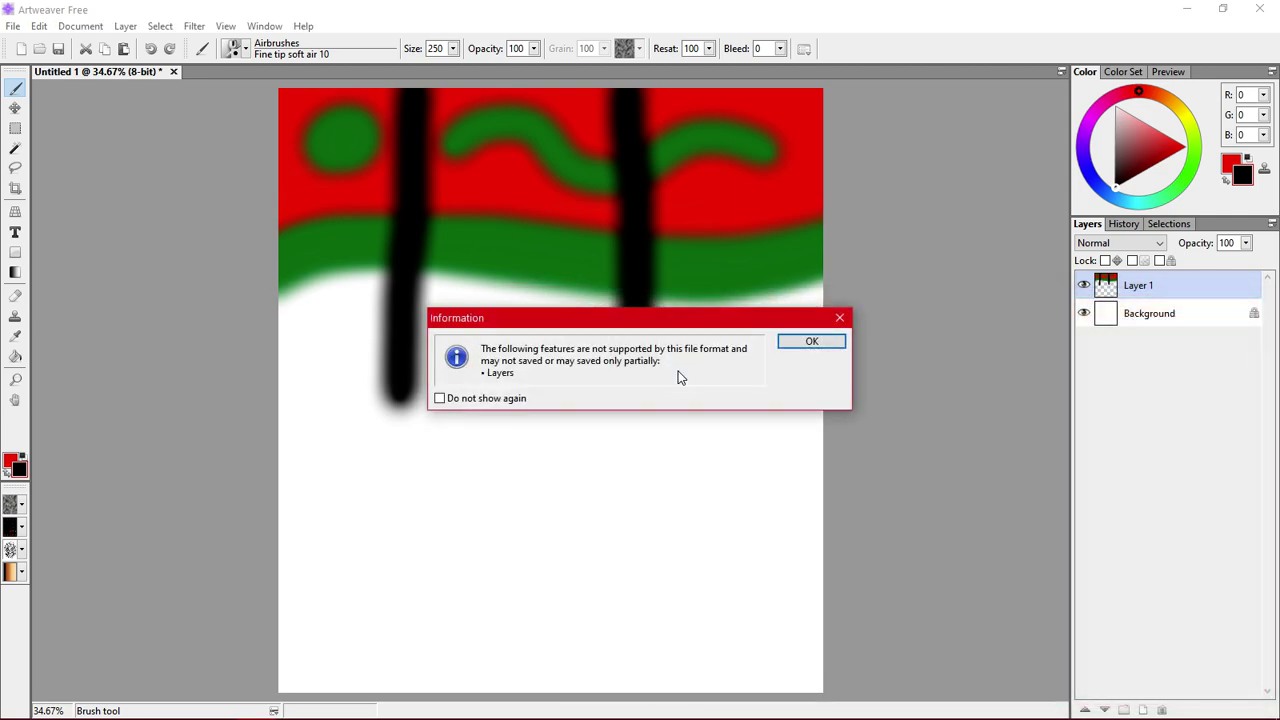
{"action": "left_click", "coordinate": [810, 342]}
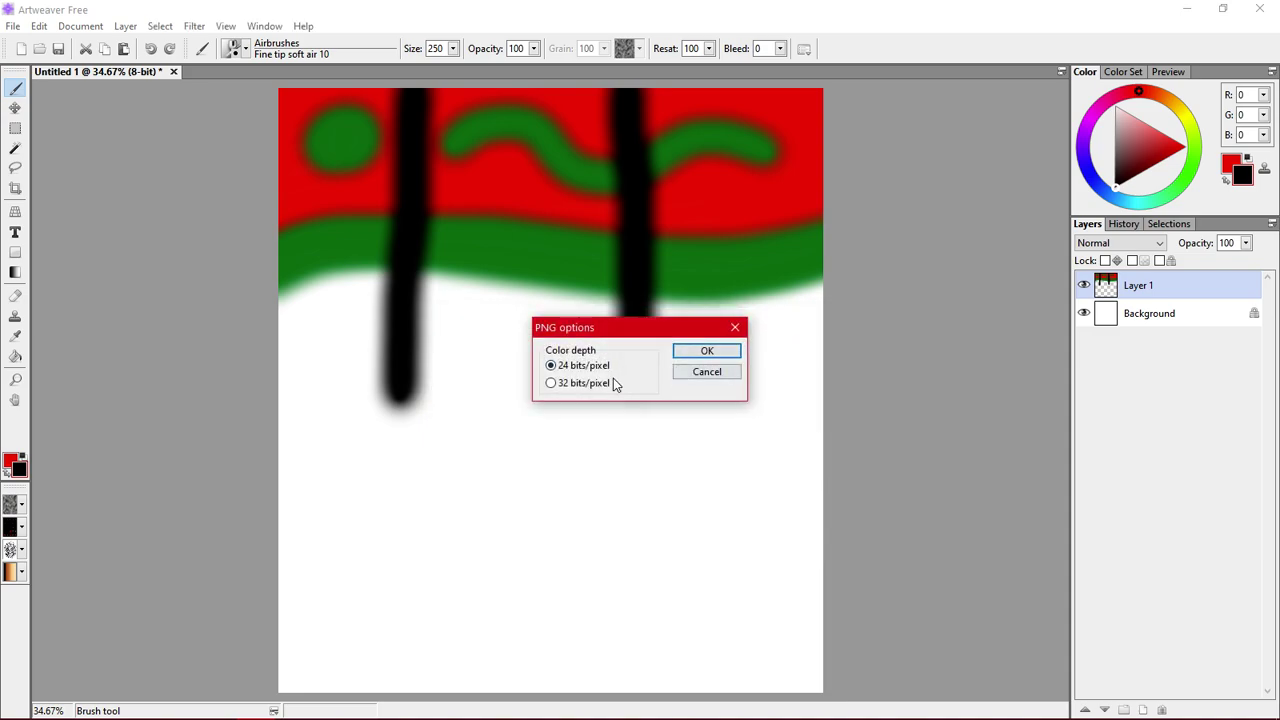
{"action": "left_click", "coordinate": [588, 389]}
{"action": "left_click", "coordinate": [724, 354]}
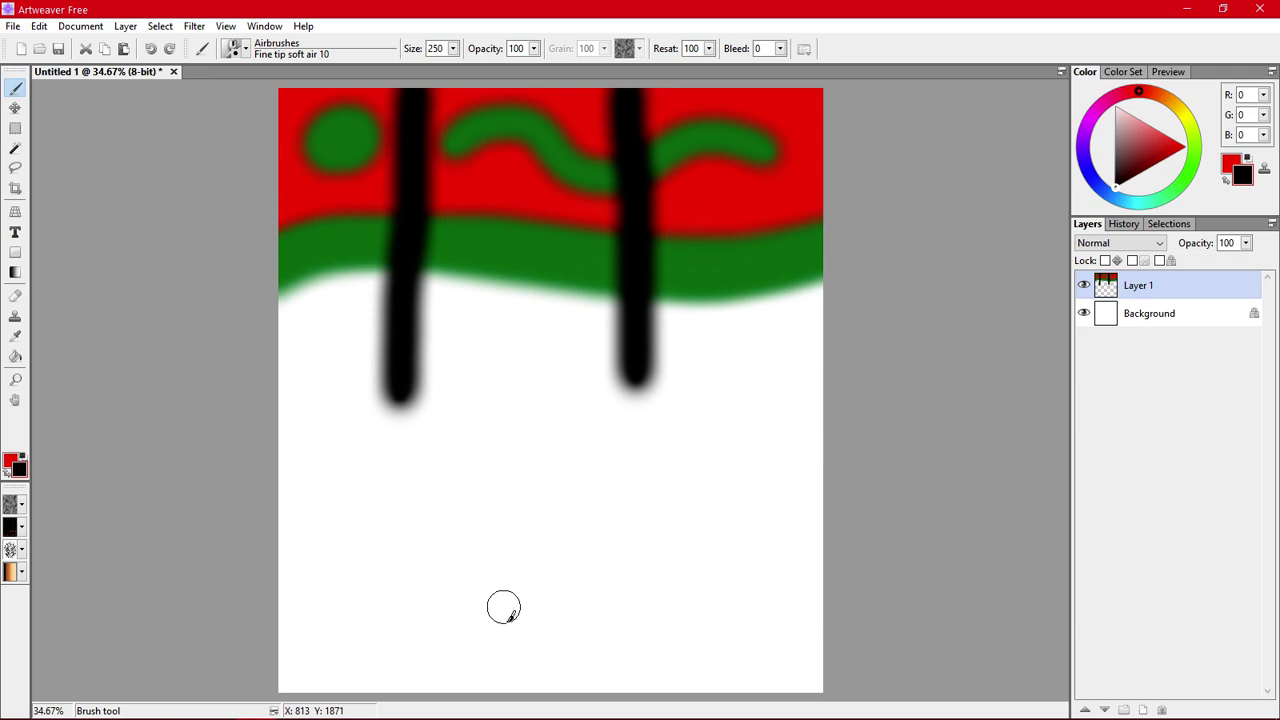
Switch to the Teardown level editor and add a new voxscript to the main scene.
{"action": "key", "text": "alt+Tab"}
{"action": "key", "text": "alt+Tab"}
{"action": "key", "text": "alt+Tab"}
{"action": "key", "text": "alt+Tab"}
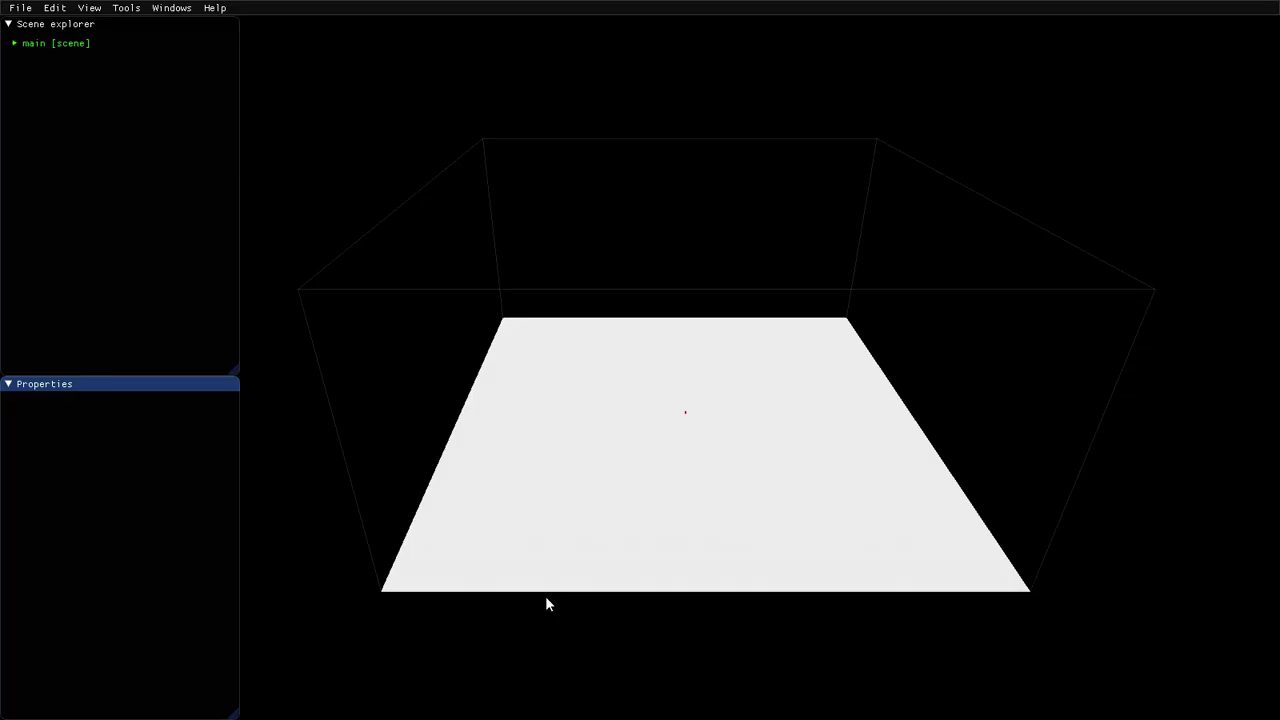
{"action": "left_click", "coordinate": [20, 9]}
{"action": "left_click", "coordinate": [20, 9]}
{"action": "right_click", "coordinate": [34, 46]}
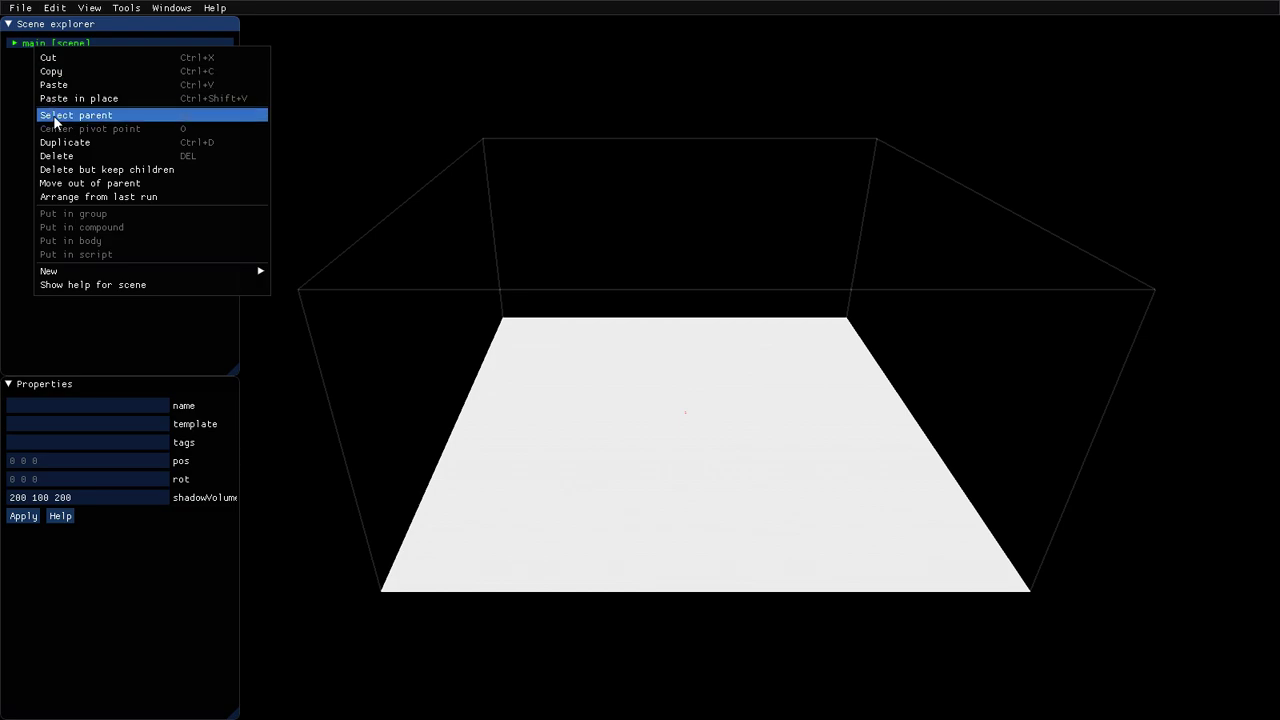
{"action": "mouse_move", "coordinate": [149, 271]}
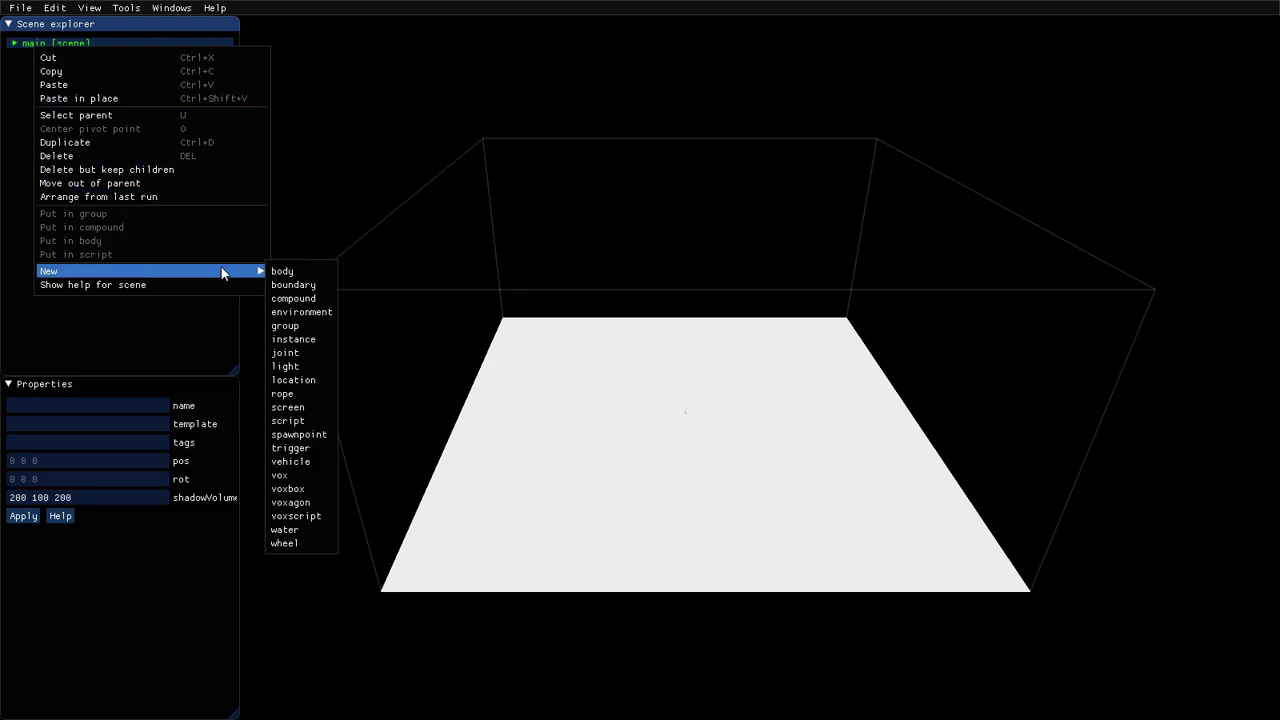
{"action": "left_click", "coordinate": [305, 516]}
Assign LEVEL/voxscript/ground.lua as the new voxscript's file.
{"action": "left_click_drag", "start_coordinate": [18, 611], "coordinate": [42, 622]}
{"action": "left_click", "coordinate": [44, 621]}
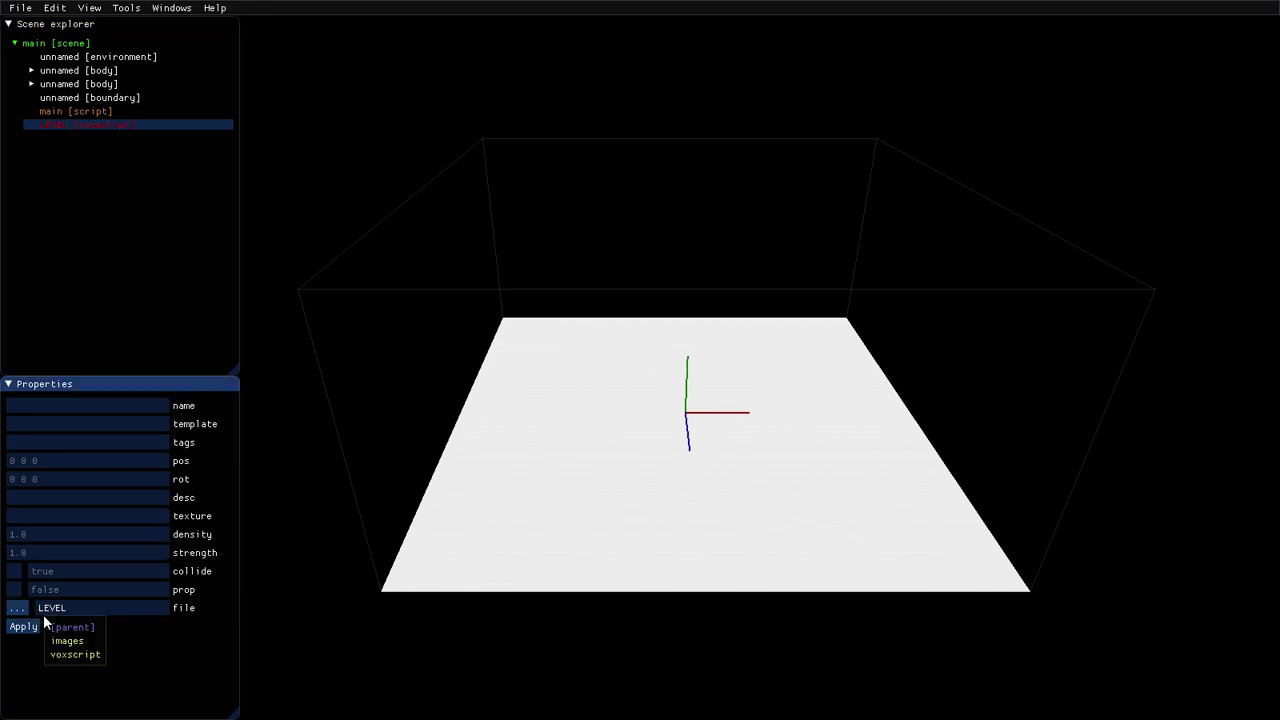
{"action": "left_click", "coordinate": [80, 654]}
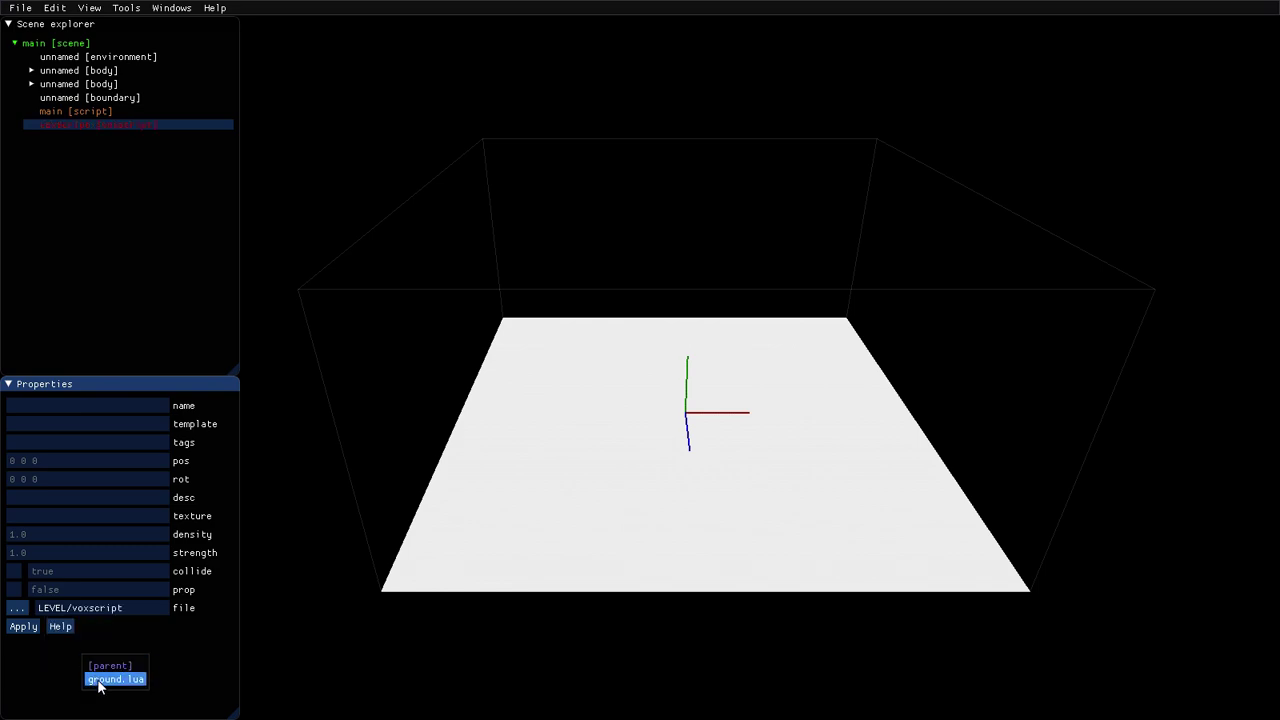
{"action": "left_click", "coordinate": [97, 680]}
Set the ground script's file parameter to LEVEL/images/Untitled 1.png.
{"action": "left_click", "coordinate": [24, 647]}
{"action": "left_click", "coordinate": [39, 660]}
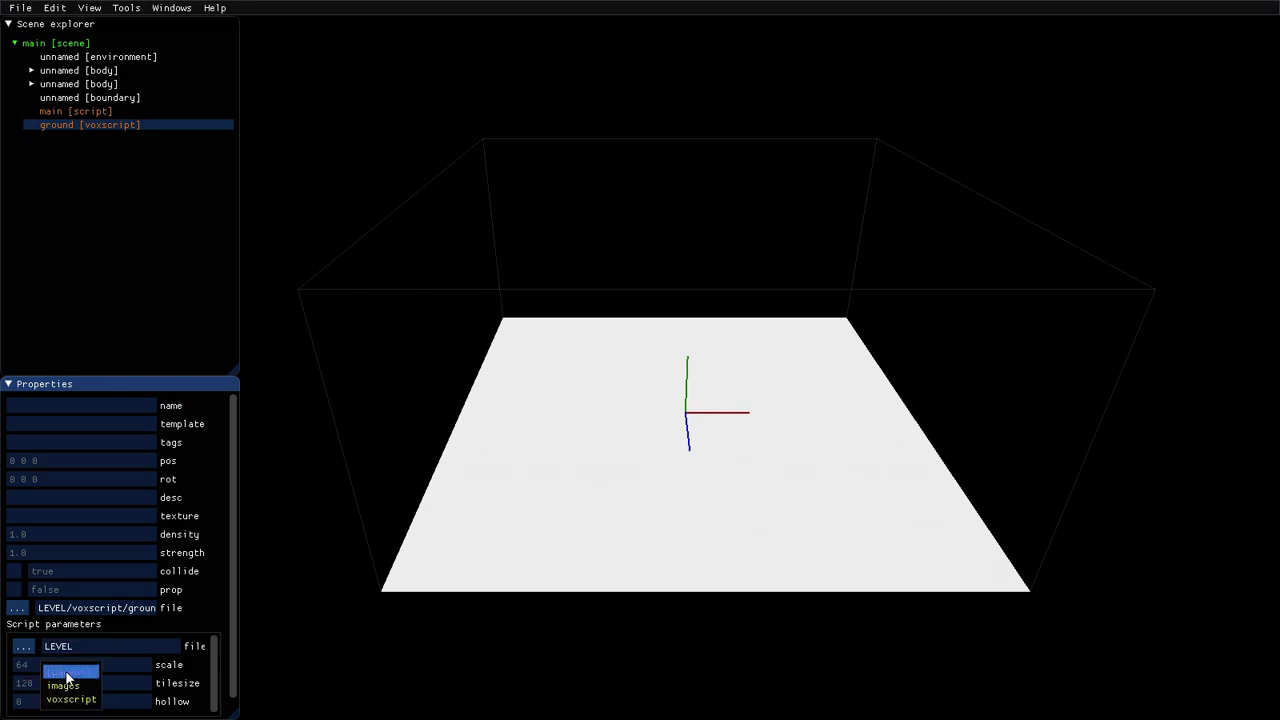
{"action": "left_click", "coordinate": [76, 690]}
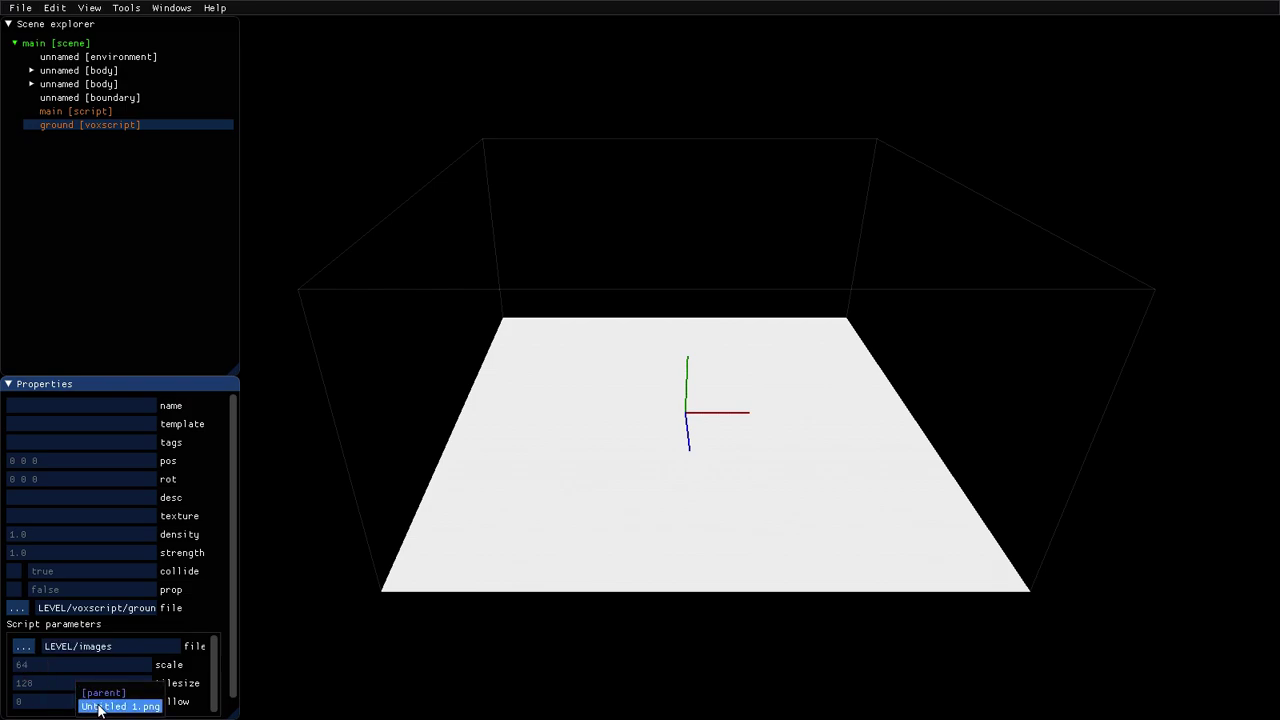
{"action": "left_click", "coordinate": [101, 707]}
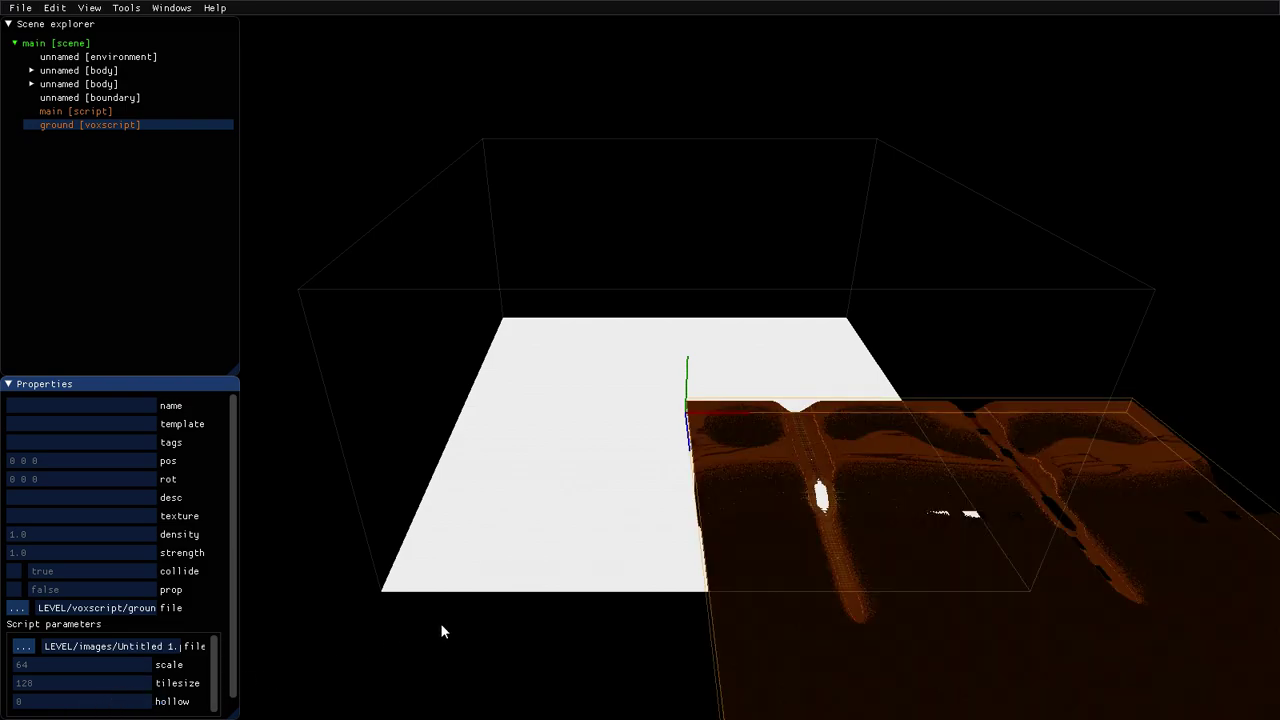
Move the generated ground over the white floor to about -972 0 -975, aligning its corner with the level boundary.
{"action": "left_click_drag", "start_coordinate": [733, 418], "coordinate": [513, 408]}
{"action": "left_click_drag", "start_coordinate": [450, 447], "coordinate": [481, 324]}
{"action": "left_click_drag", "start_coordinate": [500, 440], "coordinate": [611, 540]}
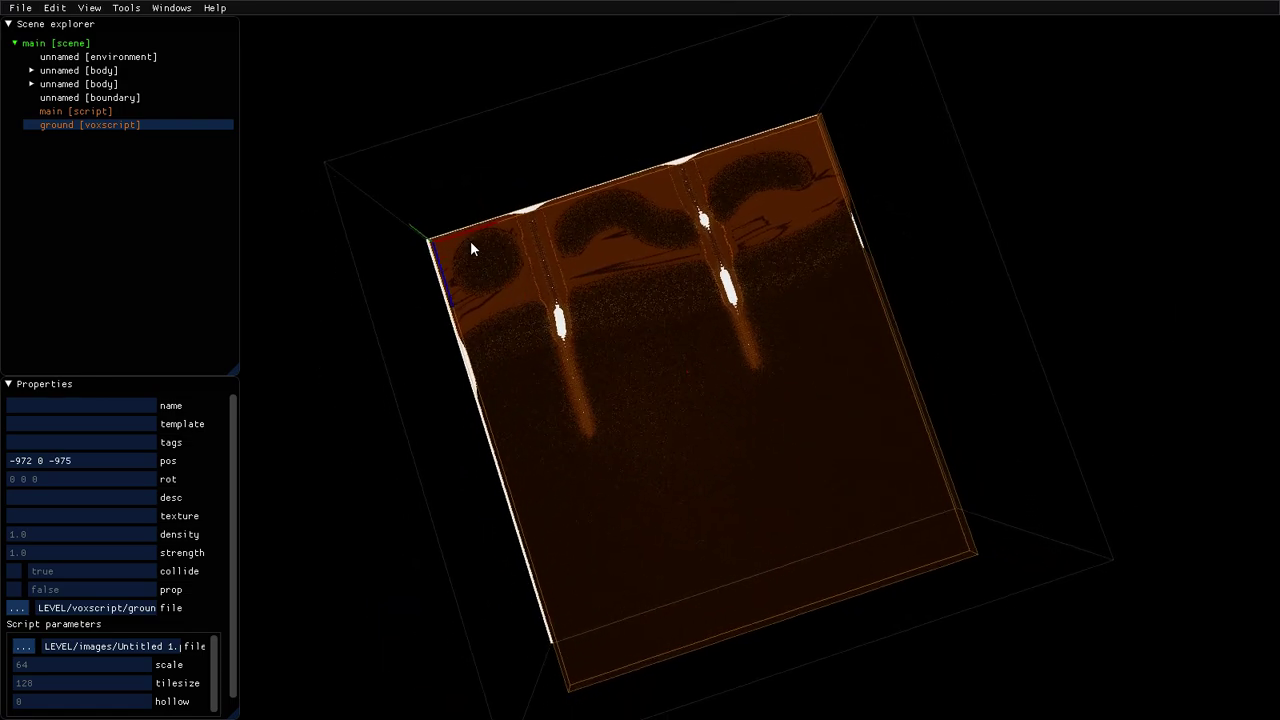
{"action": "left_click_drag", "start_coordinate": [467, 230], "coordinate": [465, 235]}
{"action": "left_click_drag", "start_coordinate": [451, 290], "coordinate": [444, 294]}
{"action": "left_click_drag", "start_coordinate": [530, 445], "coordinate": [679, 355]}
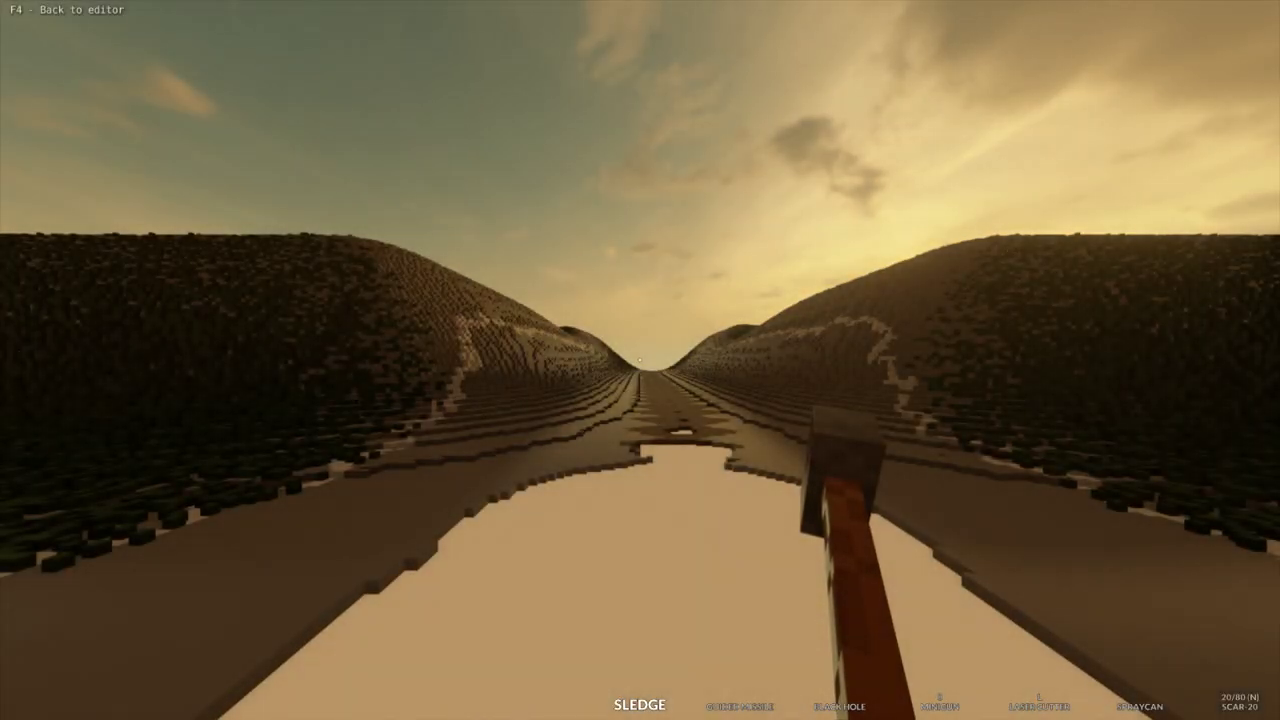
Walk through the running level to examine the terrain's hills, grass slopes and carved valleys.
{"action": "key", "text": "w"}
{"action": "key", "text": "w"}
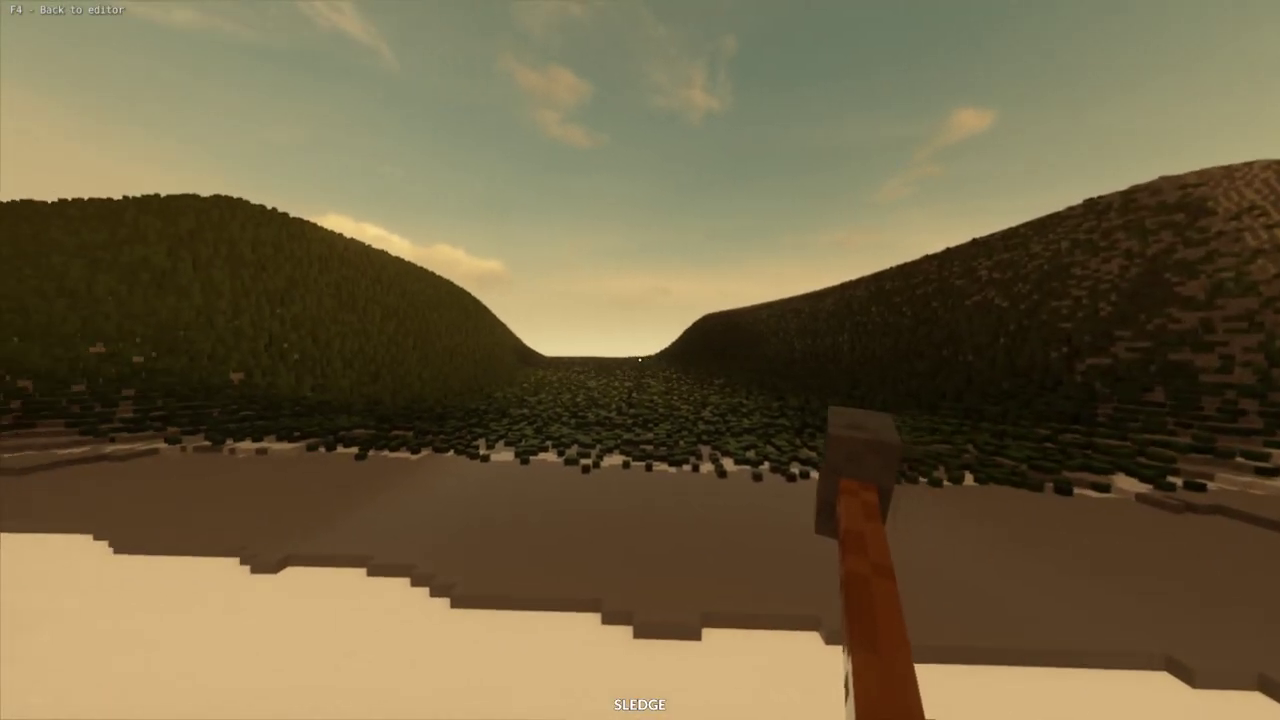
{"action": "key", "text": "w"}
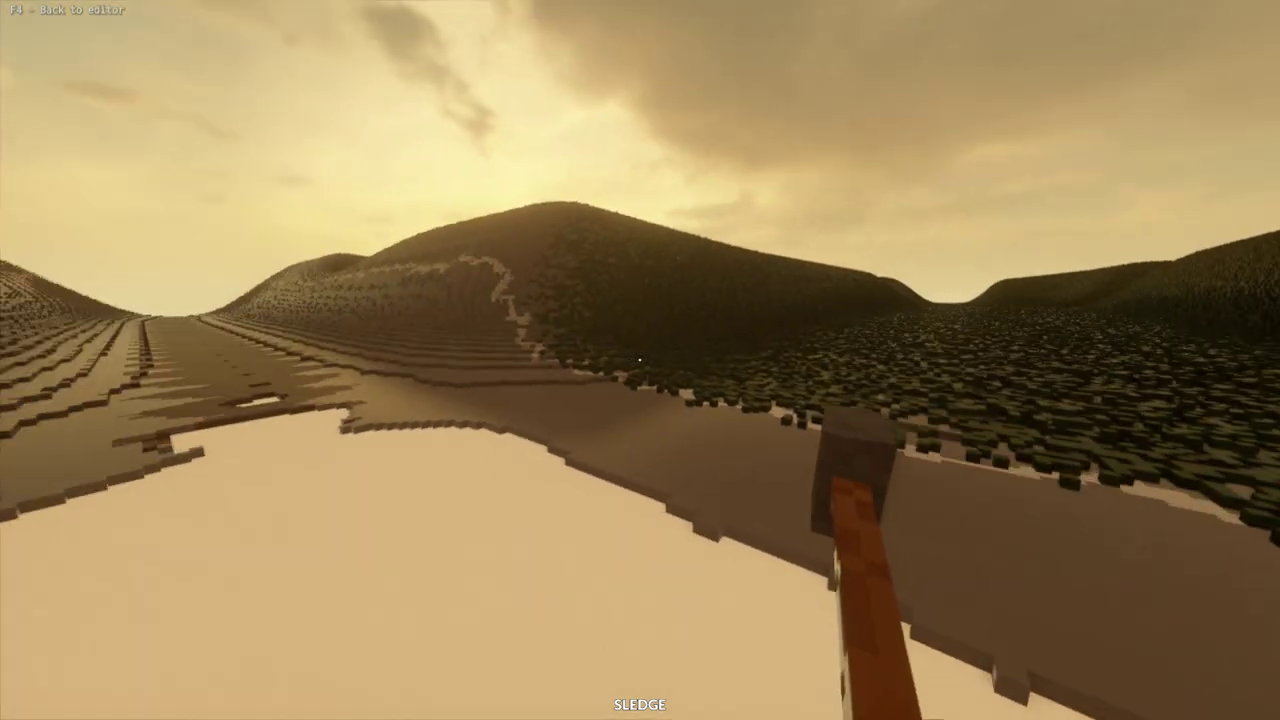
{"action": "key", "text": "w"}
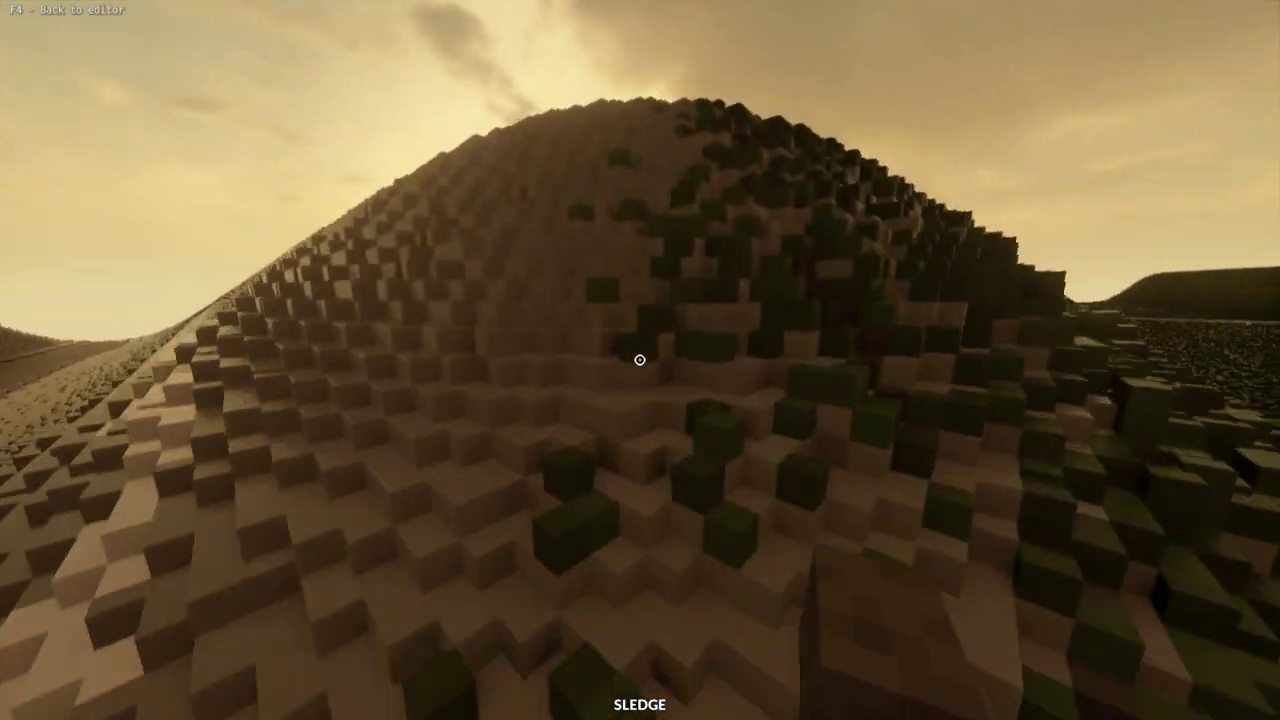
{"action": "key", "text": "w"}
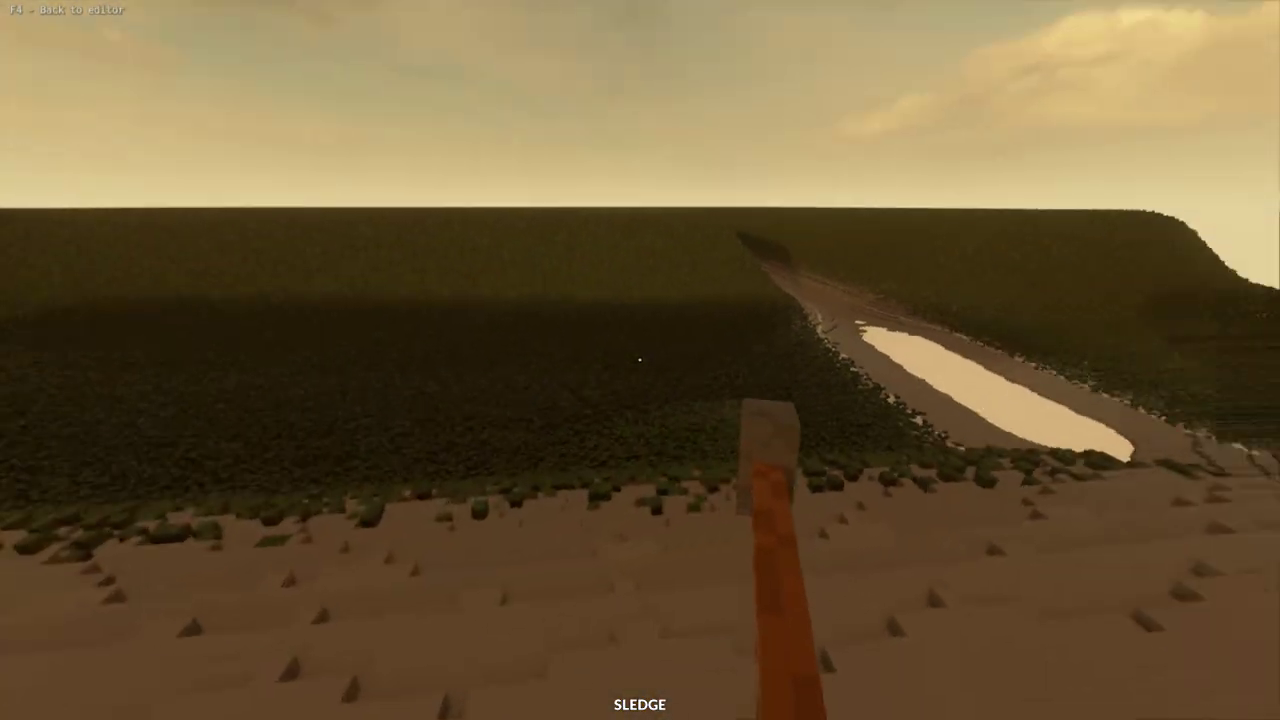
{"action": "key", "text": "w"}
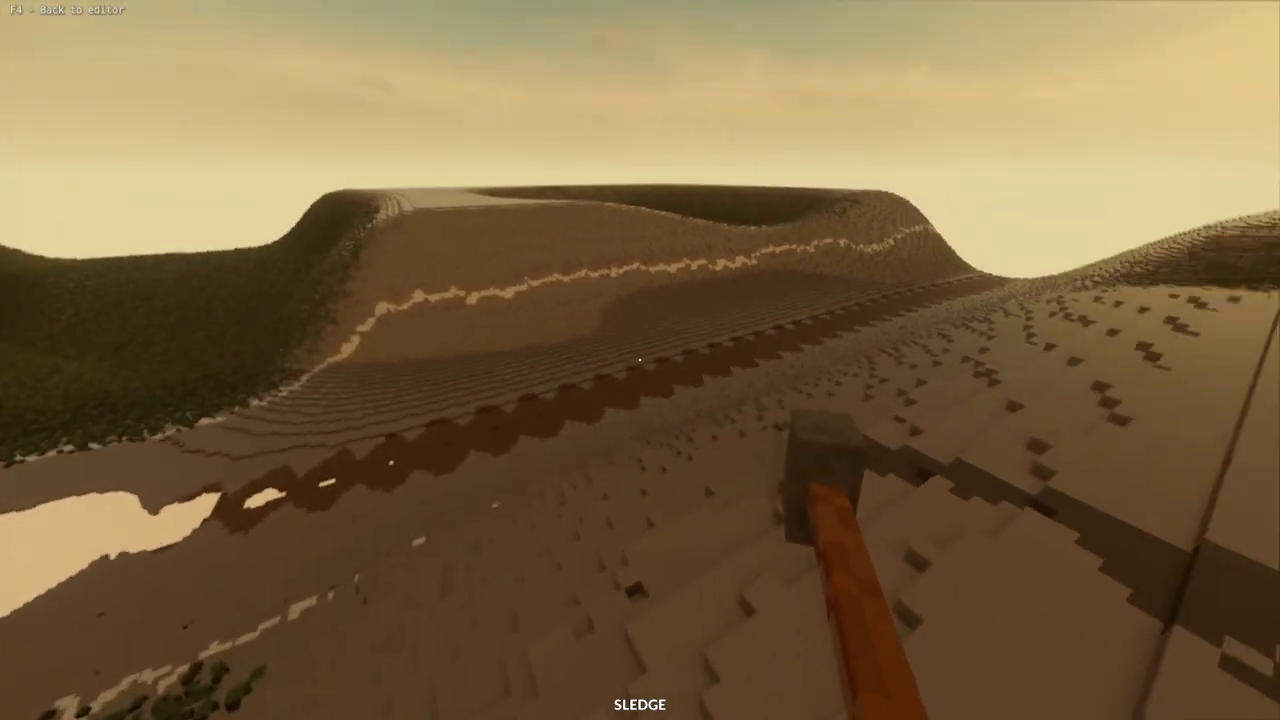
{"action": "key", "text": "w"}
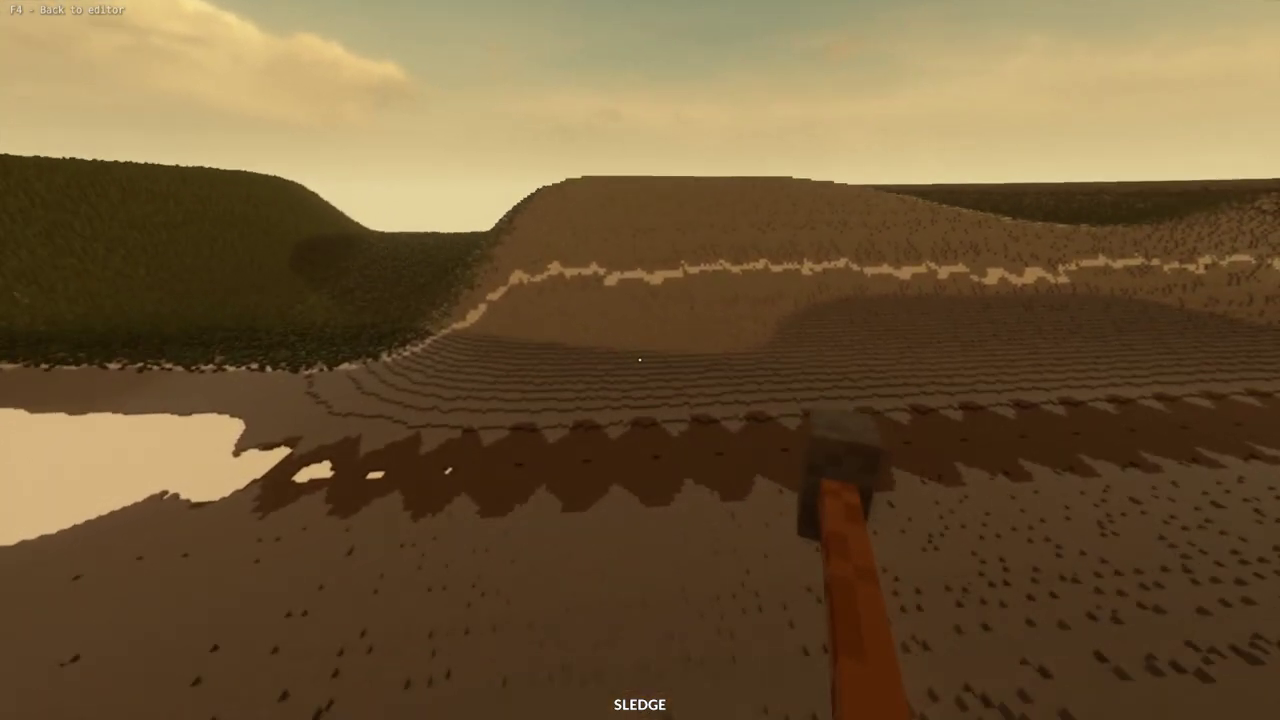
{"action": "key", "text": "w"}
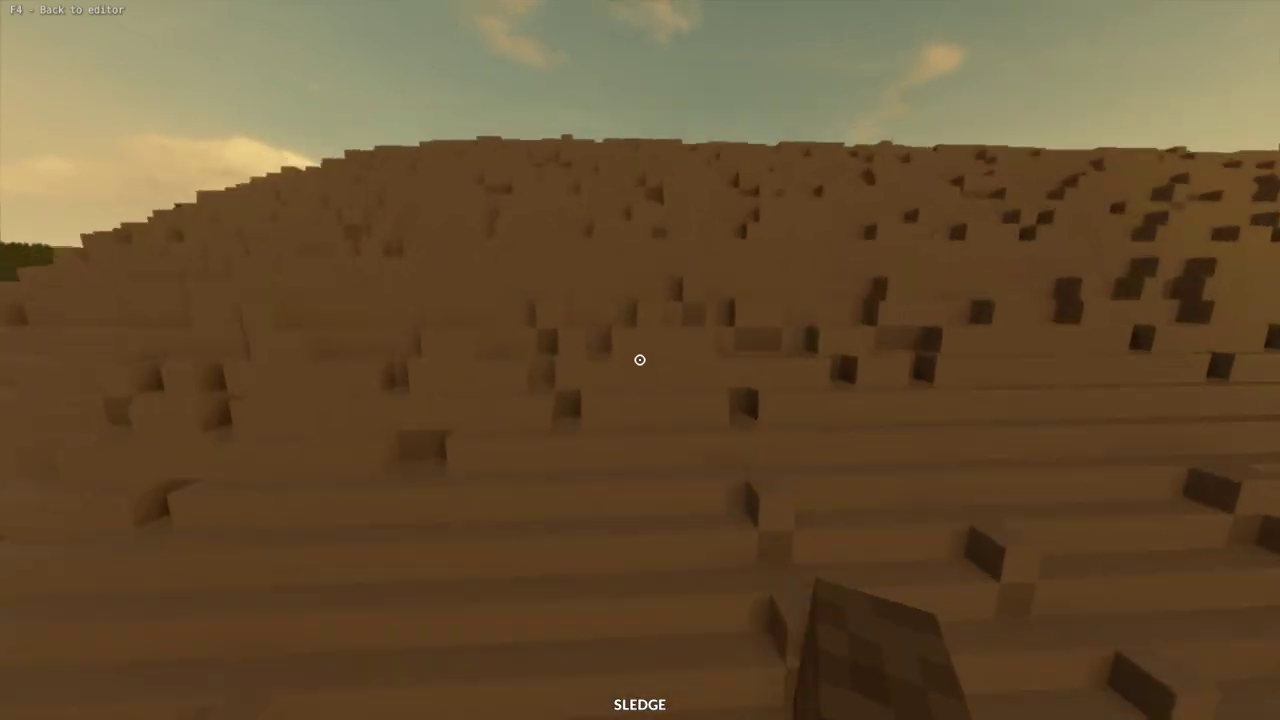
{"action": "key", "text": "w"}
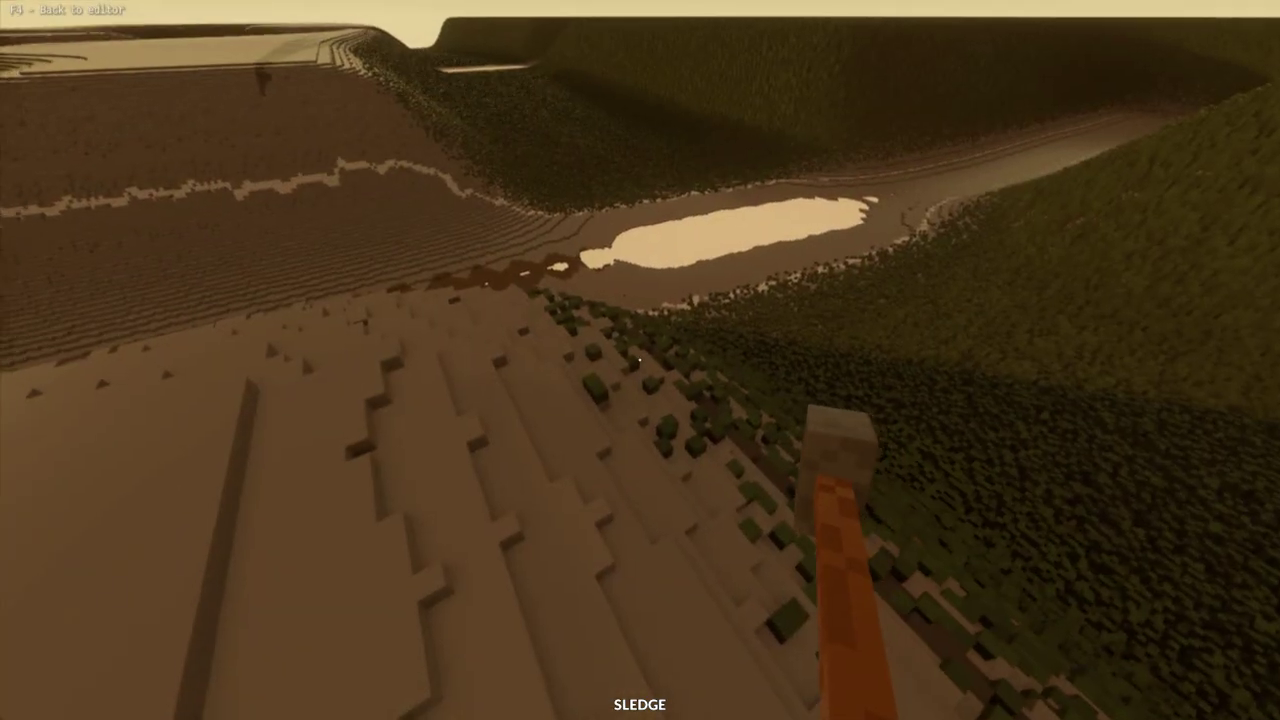
Walk along the running level's ridges and carved valleys to examine the grass slopes, and return to the editor.
{"action": "key", "text": "w"}
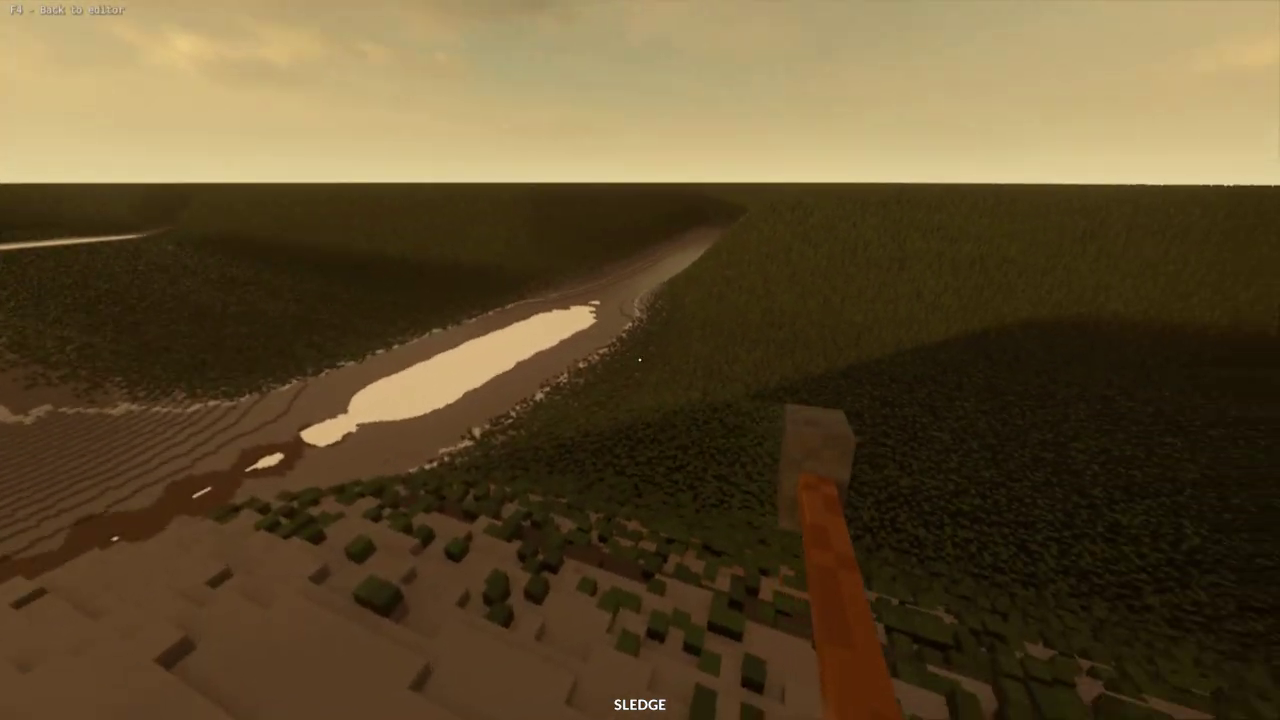
{"action": "key", "text": "w"}
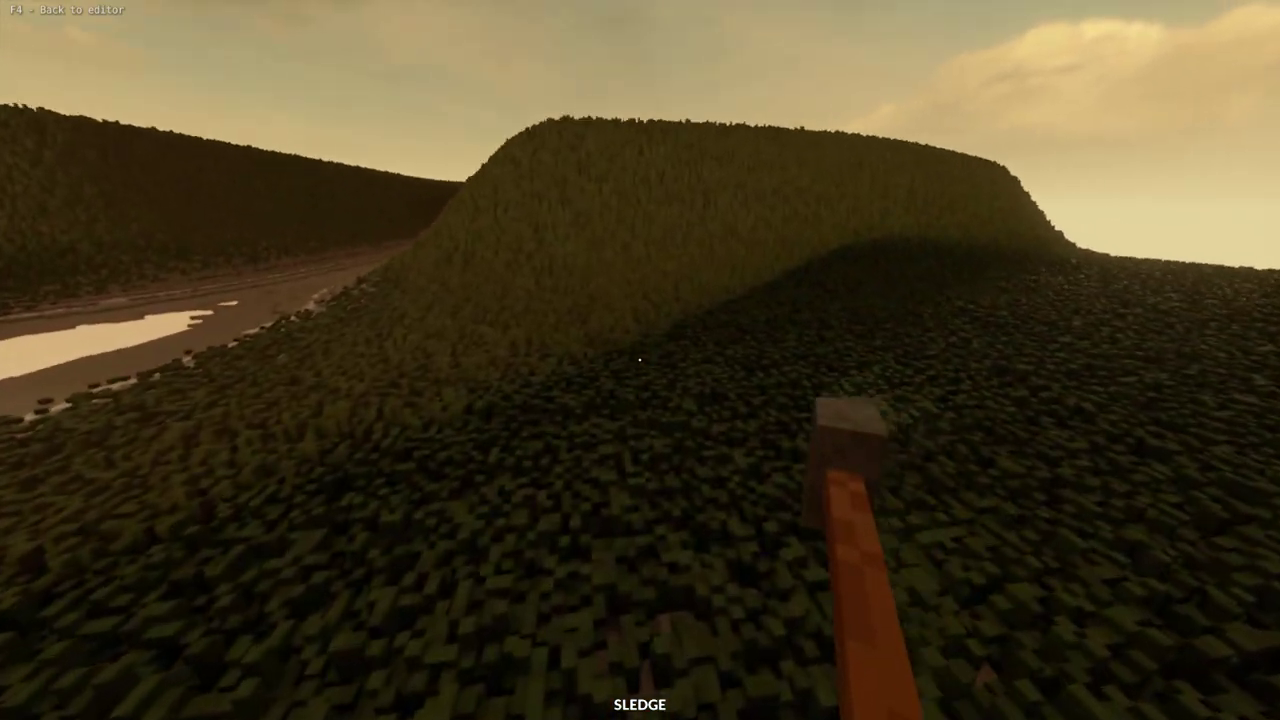
{"action": "key", "text": "w"}
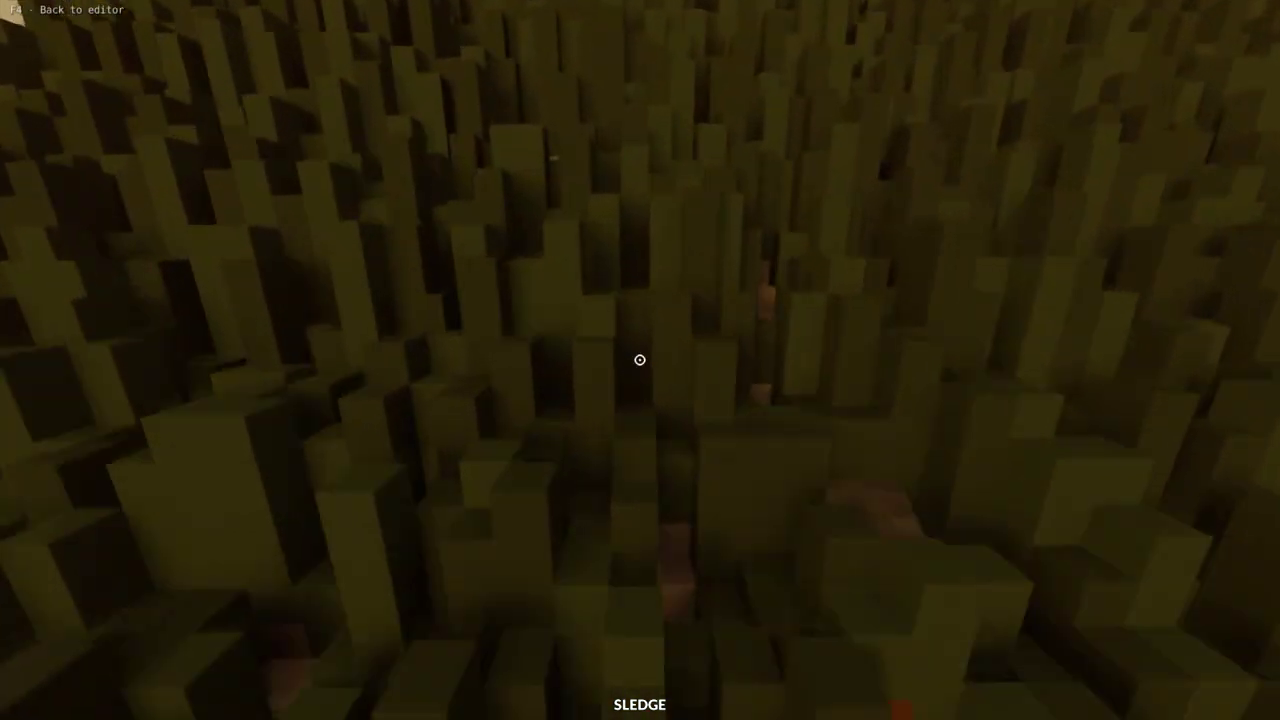
{"action": "key", "text": "w"}
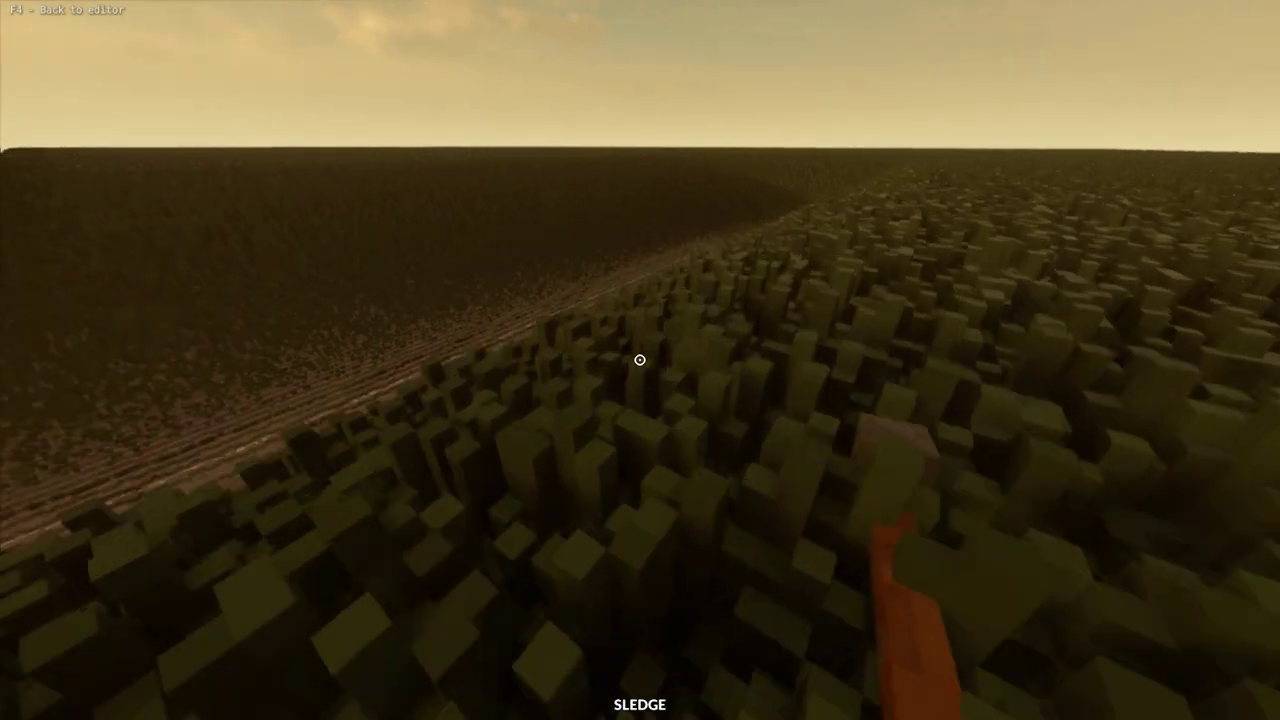
{"action": "key", "text": "w"}
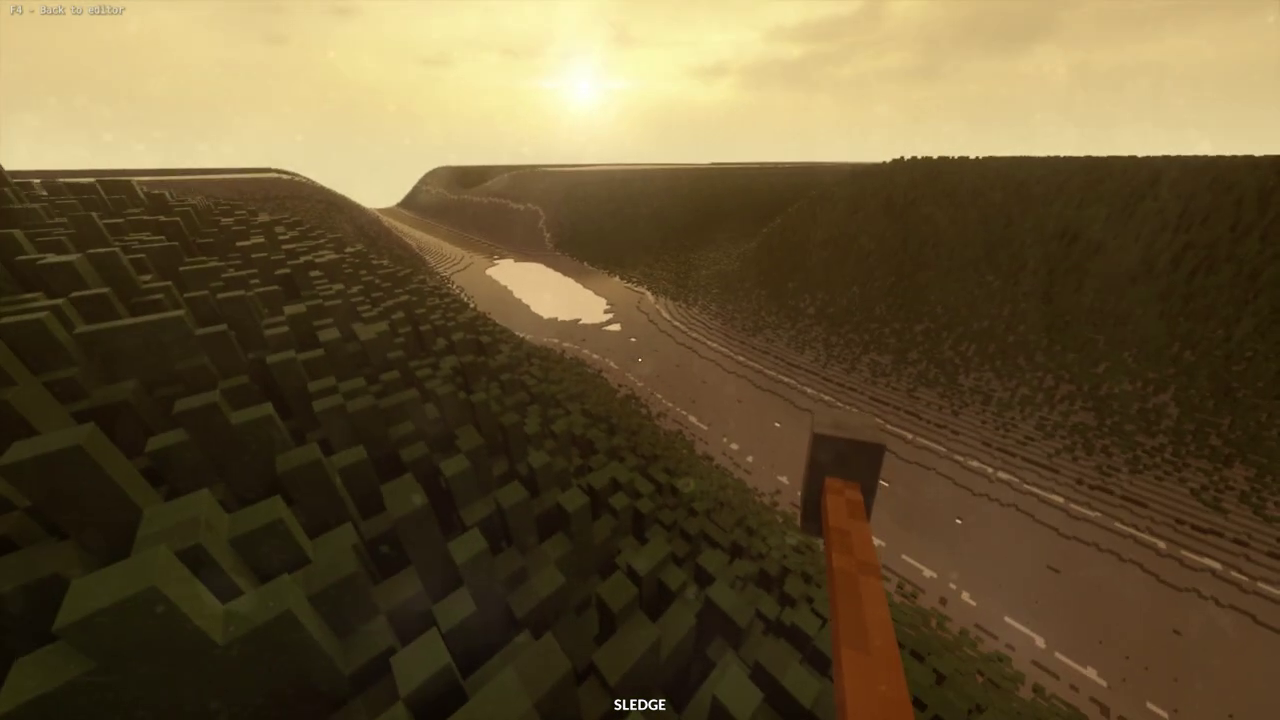
{"action": "key", "text": "w"}
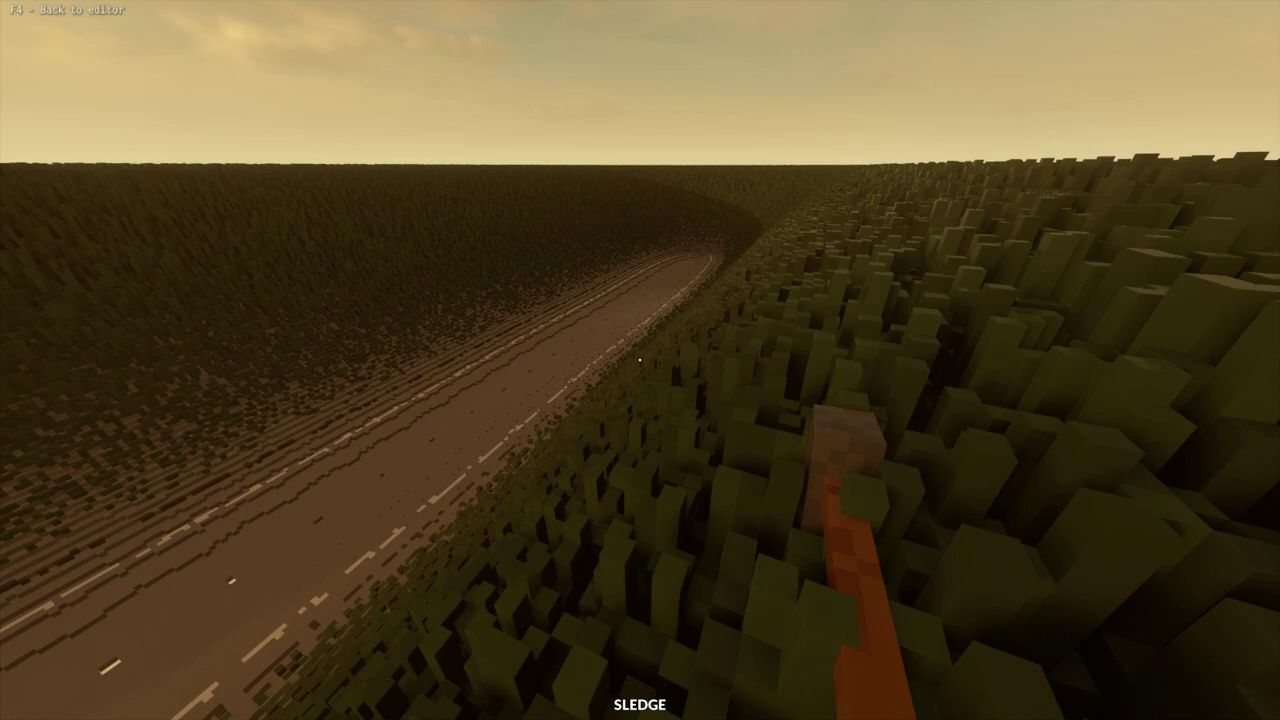
{"action": "key", "text": "w"}
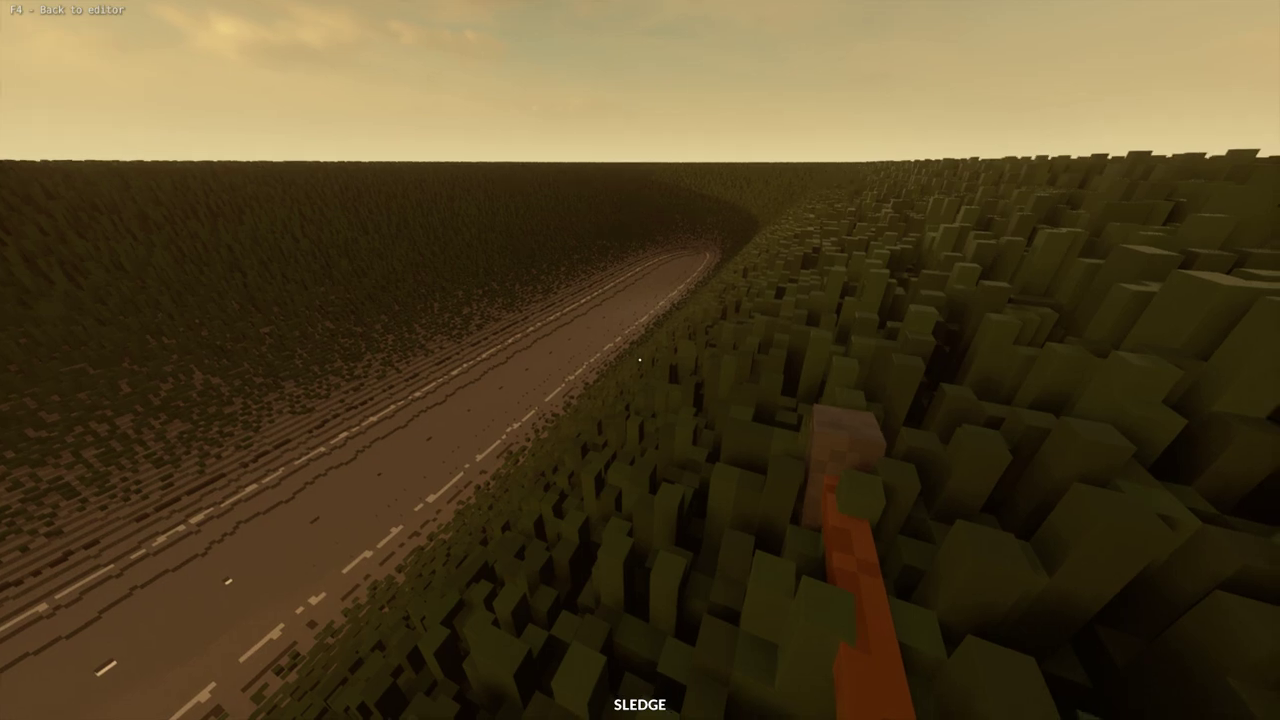
{"action": "key", "text": "F4"}
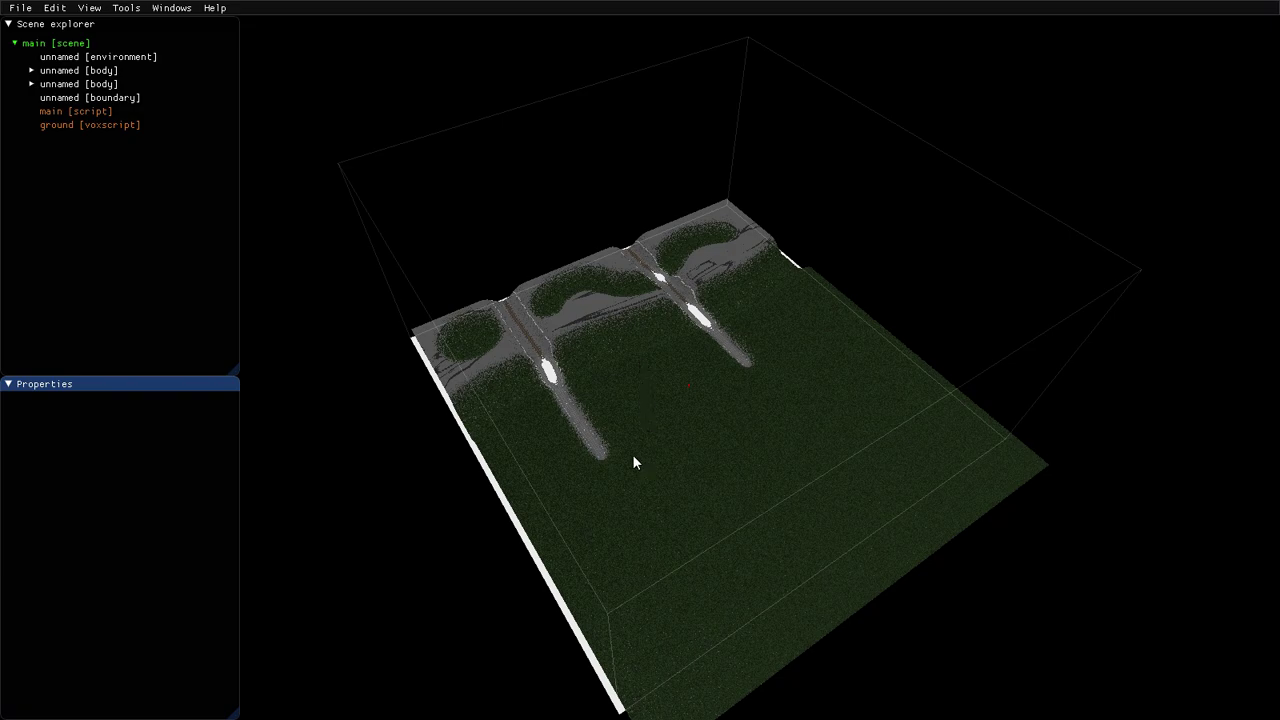
Switch to Artweaver, make red the painting colour and set the brush opacity to 75.
{"action": "key", "text": "alt+Tab"}
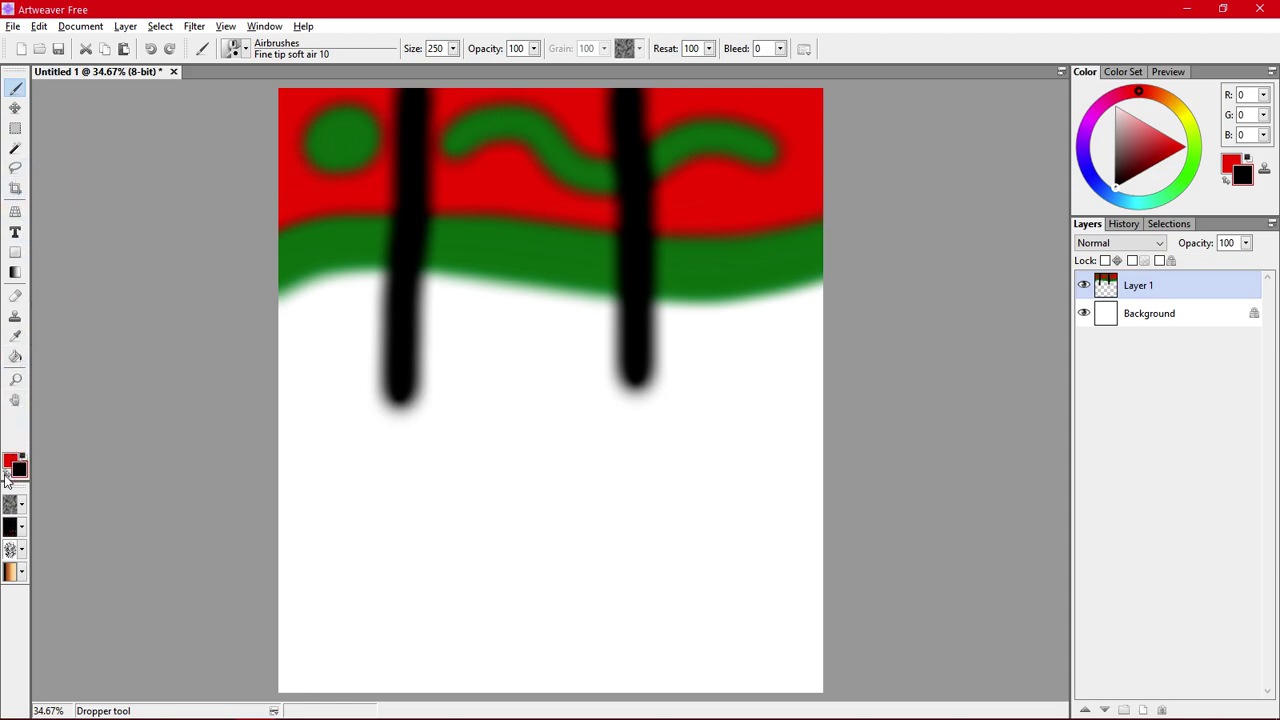
{"action": "left_click", "coordinate": [6, 477]}
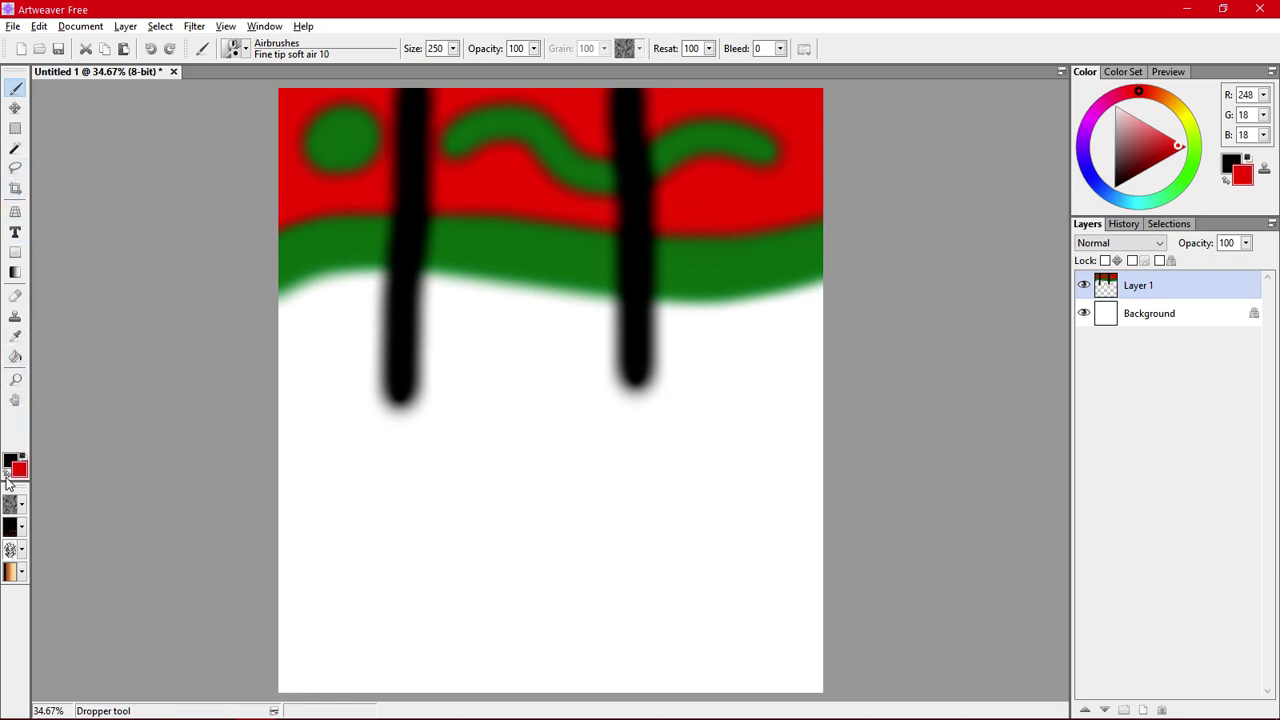
{"action": "left_click", "coordinate": [536, 48]}
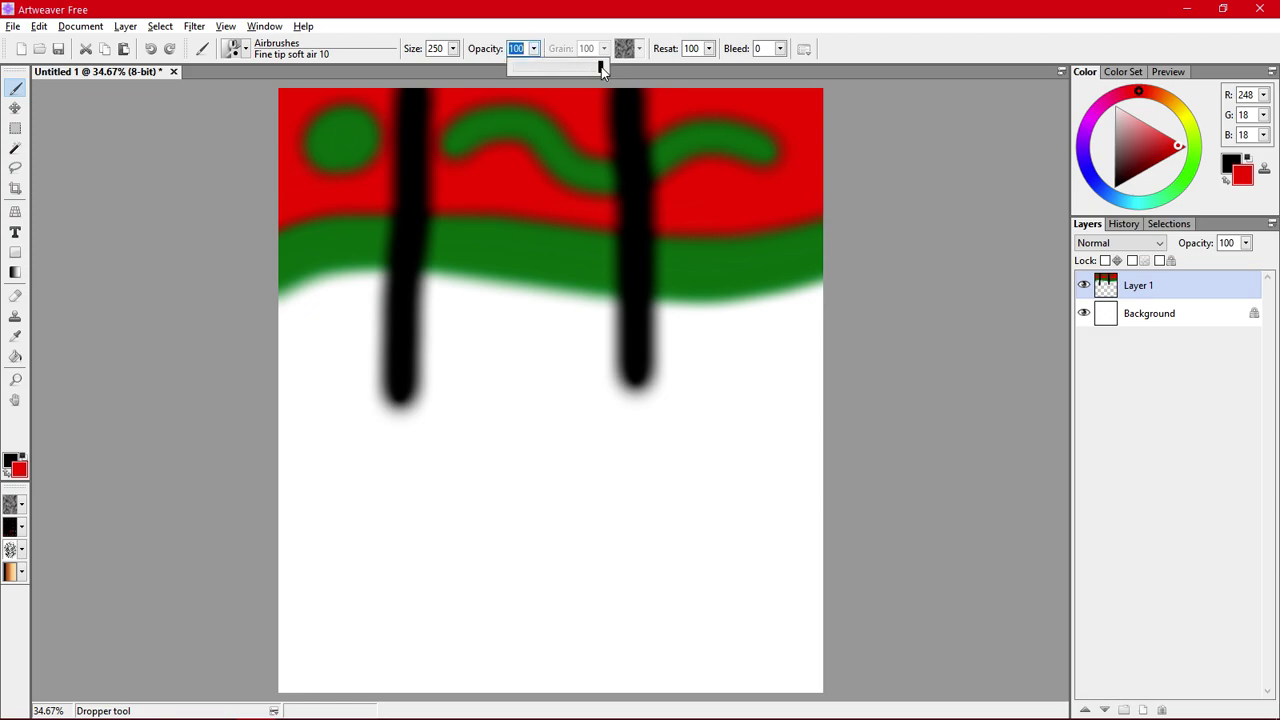
{"action": "left_click_drag", "start_coordinate": [572, 67], "coordinate": [576, 66]}
{"action": "left_click_drag", "start_coordinate": [580, 66], "coordinate": [578, 66]}
{"action": "left_click", "coordinate": [17, 89]}
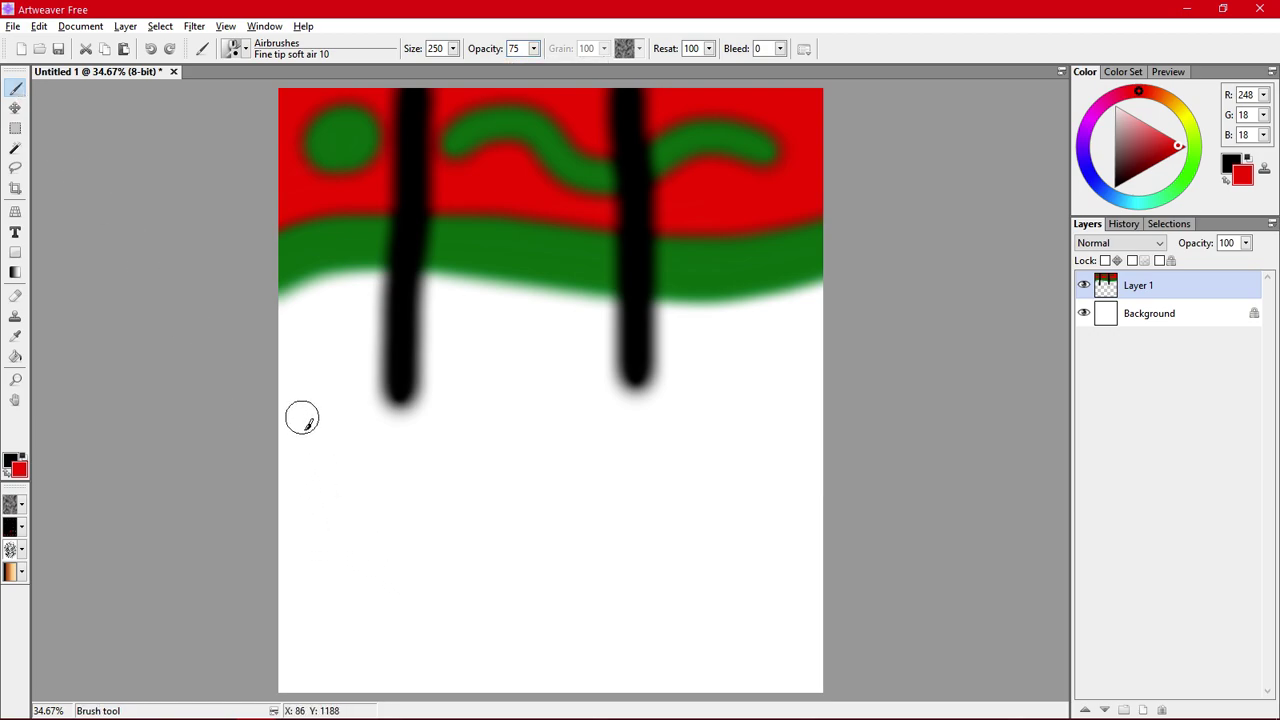
With a size 124 brush, paint a red arc across the canvas below the black stripes and a loop around the first stripe's lower end.
{"action": "left_click", "coordinate": [452, 49]}
{"action": "left_click", "coordinate": [453, 49]}
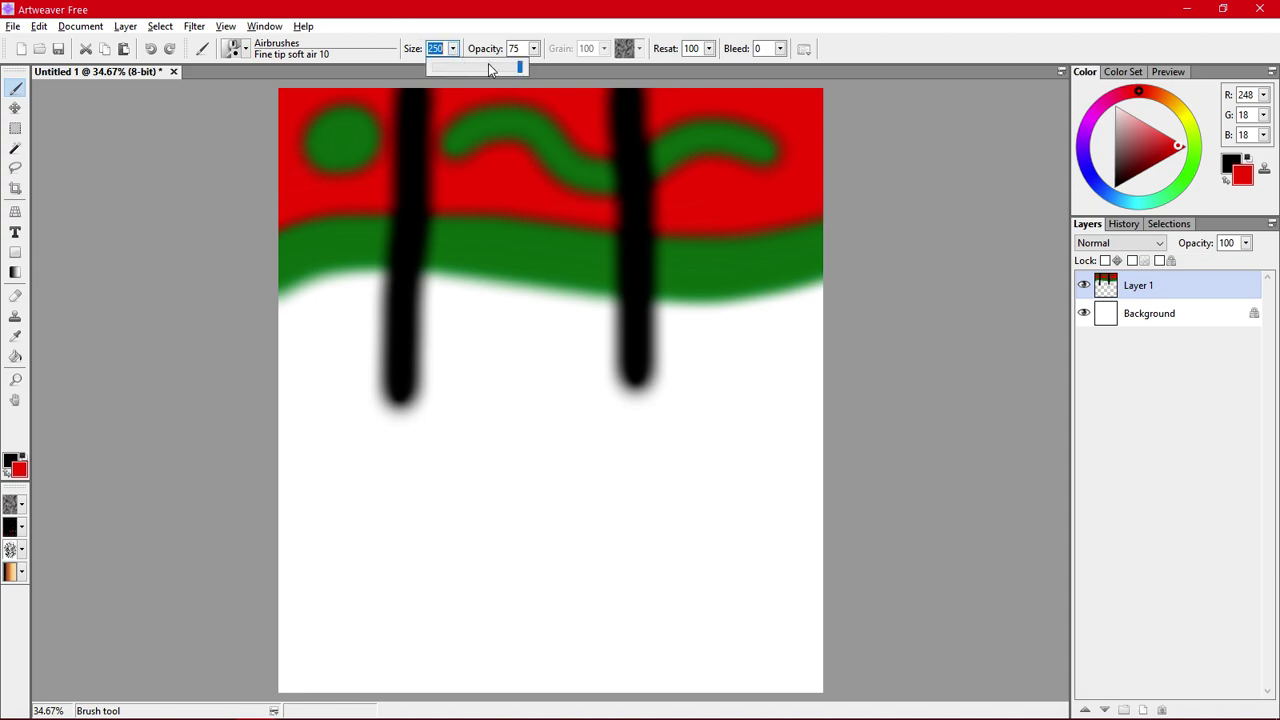
{"action": "left_click_drag", "start_coordinate": [512, 66], "coordinate": [479, 64]}
{"action": "left_click_drag", "start_coordinate": [472, 63], "coordinate": [477, 63]}
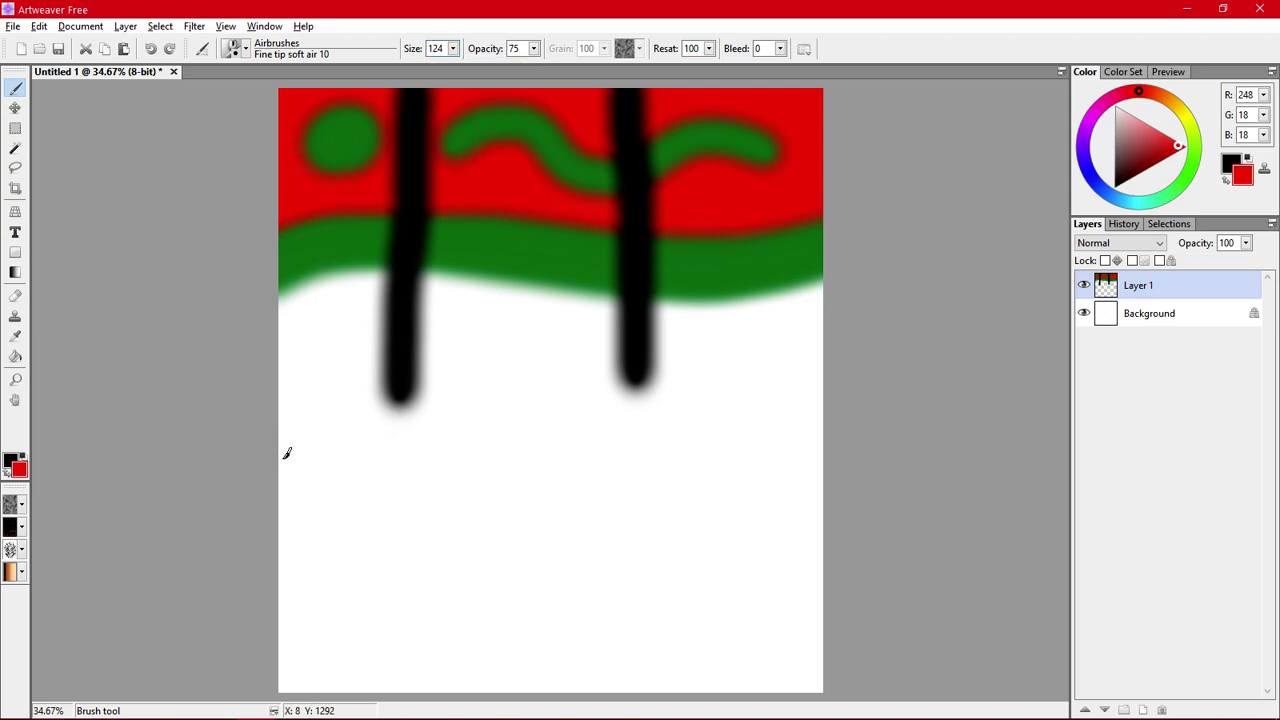
{"action": "mouse_move", "coordinate": [289, 449]}
{"action": "left_mouse_down"}
{"action": "mouse_move", "coordinate": [309, 431]}
{"action": "mouse_move", "coordinate": [397, 411]}
{"action": "mouse_move", "coordinate": [626, 391]}
{"action": "mouse_move", "coordinate": [771, 409]}
{"action": "mouse_move", "coordinate": [836, 438]}
{"action": "left_mouse_up"}
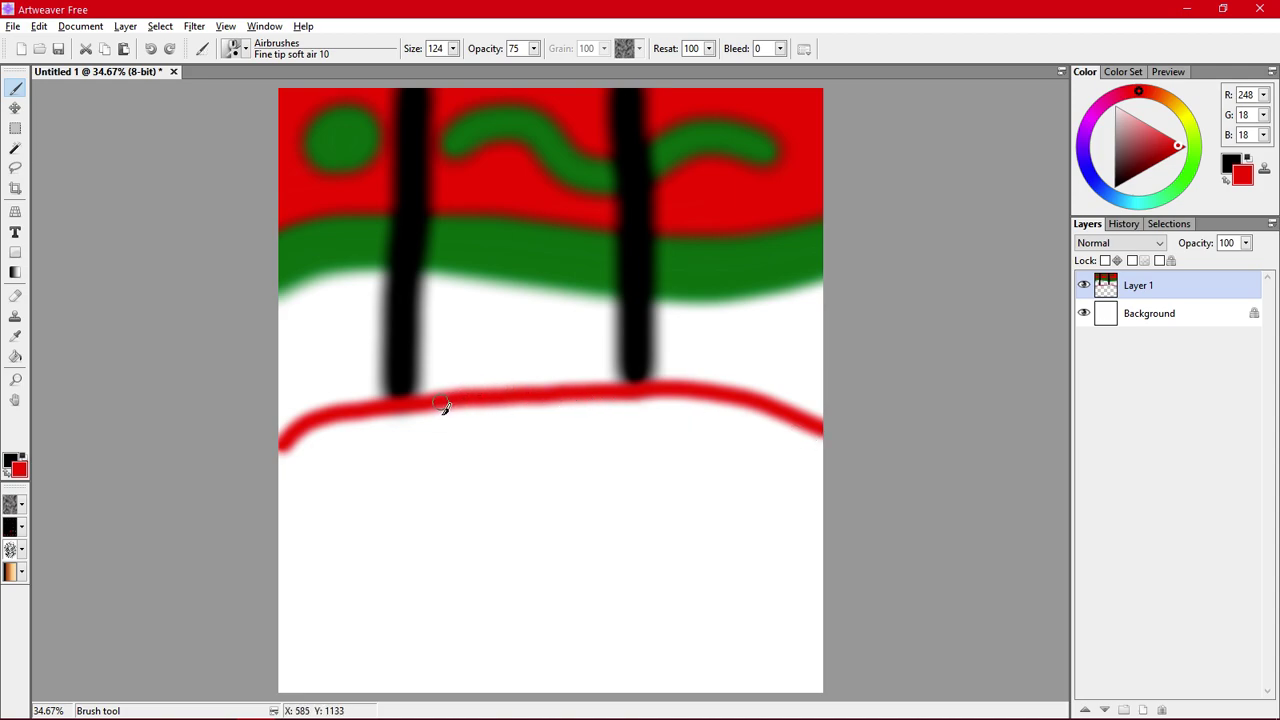
{"action": "mouse_move", "coordinate": [436, 406]}
{"action": "left_mouse_down"}
{"action": "mouse_move", "coordinate": [481, 387]}
{"action": "mouse_move", "coordinate": [506, 323]}
{"action": "mouse_move", "coordinate": [478, 276]}
{"action": "mouse_move", "coordinate": [408, 259]}
{"action": "mouse_move", "coordinate": [354, 276]}
{"action": "mouse_move", "coordinate": [322, 312]}
{"action": "mouse_move", "coordinate": [312, 372]}
{"action": "mouse_move", "coordinate": [346, 417]}
{"action": "left_mouse_up"}
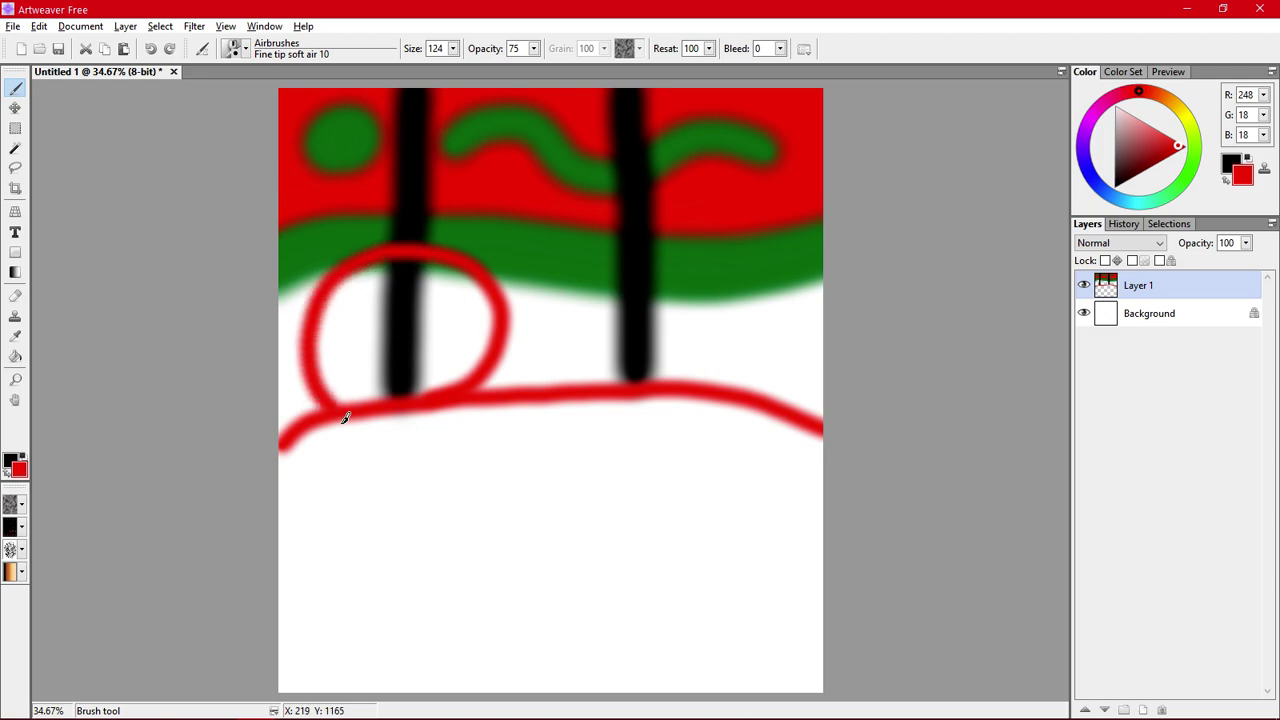
Paint a black loop at 25 opacity around the lower end of the second black stripe.
{"action": "left_click", "coordinate": [8, 472]}
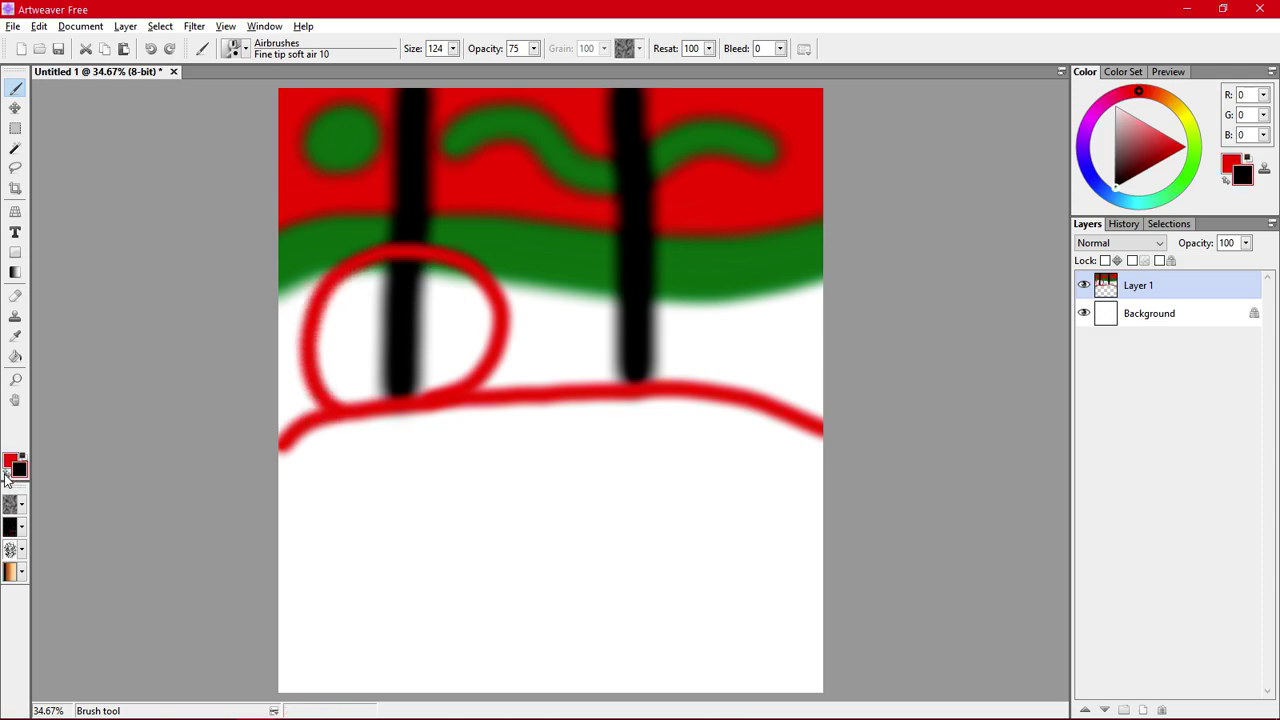
{"action": "left_click", "coordinate": [535, 49]}
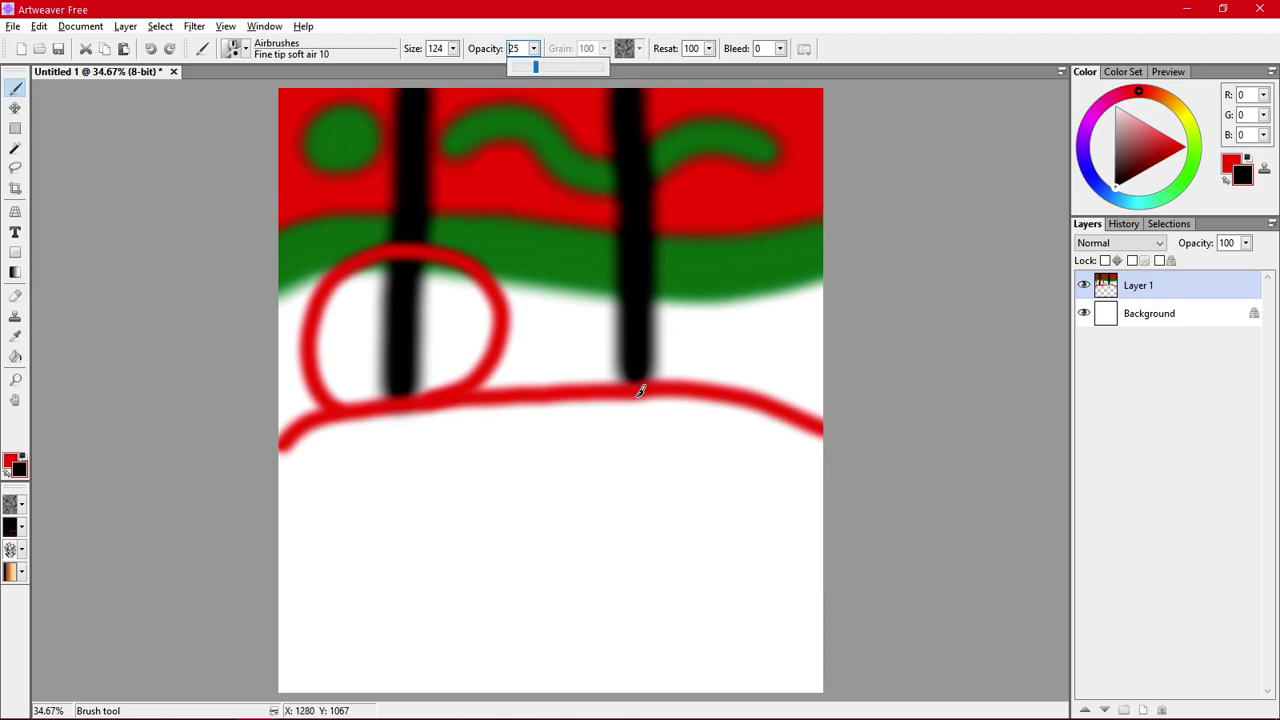
{"action": "mouse_move", "coordinate": [641, 393]}
{"action": "left_mouse_down"}
{"action": "mouse_move", "coordinate": [597, 369]}
{"action": "mouse_move", "coordinate": [585, 283]}
{"action": "mouse_move", "coordinate": [620, 261]}
{"action": "mouse_move", "coordinate": [680, 261]}
{"action": "mouse_move", "coordinate": [717, 280]}
{"action": "mouse_move", "coordinate": [735, 318]}
{"action": "mouse_move", "coordinate": [726, 344]}
{"action": "mouse_move", "coordinate": [675, 382]}
{"action": "mouse_move", "coordinate": [638, 386]}
{"action": "left_mouse_up"}
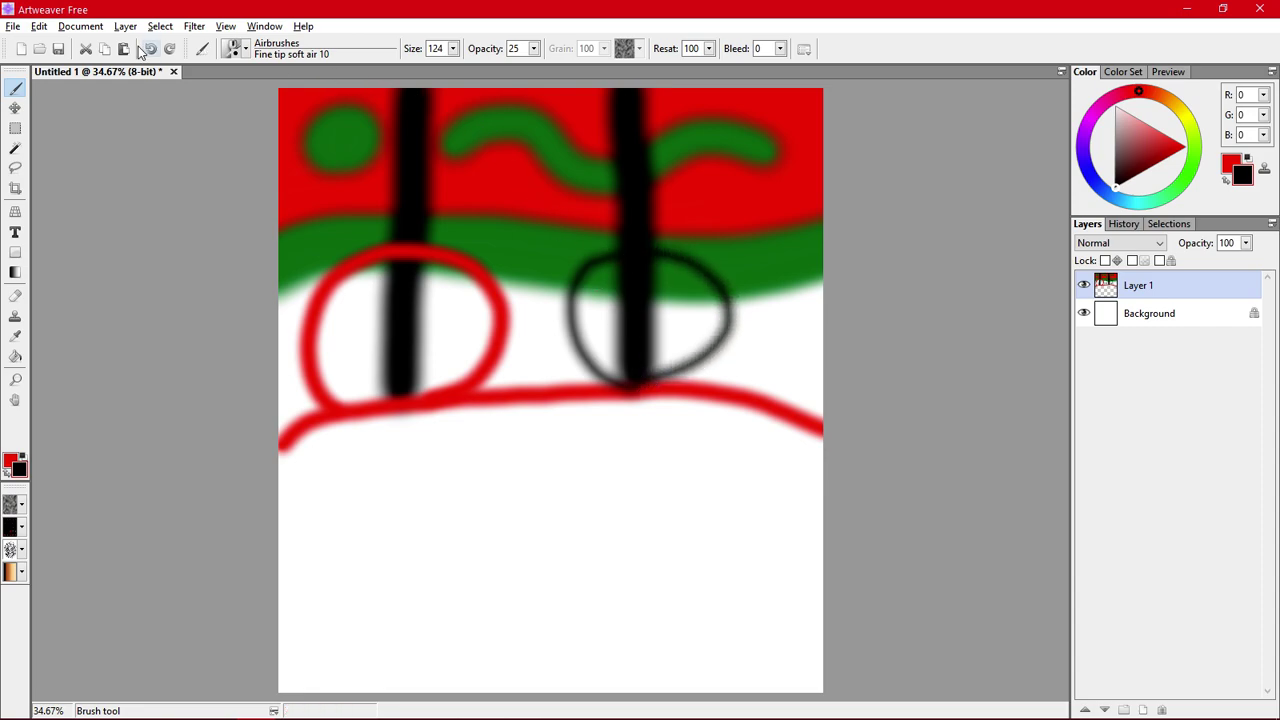
Save the heightmap as a 24 bits/pixel PNG in the images folder, replacing the existing Untitled 1.png.
{"action": "left_click", "coordinate": [13, 26]}
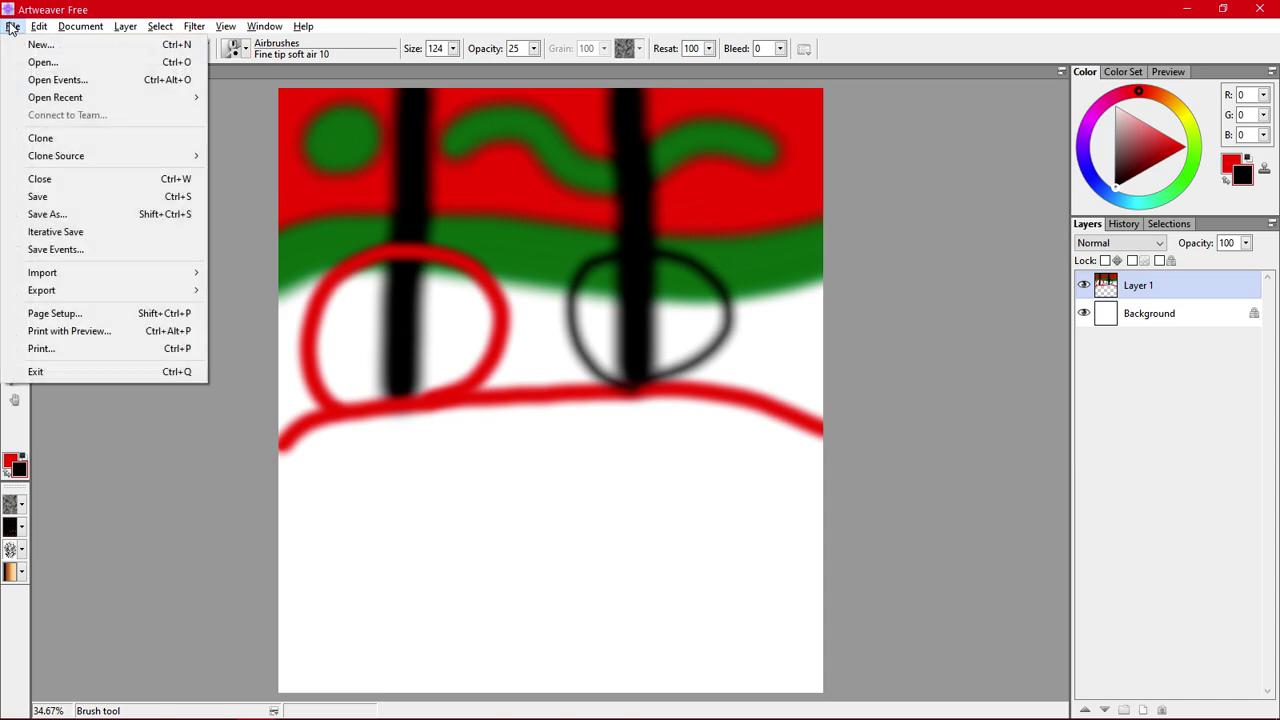
{"action": "left_click", "coordinate": [48, 195]}
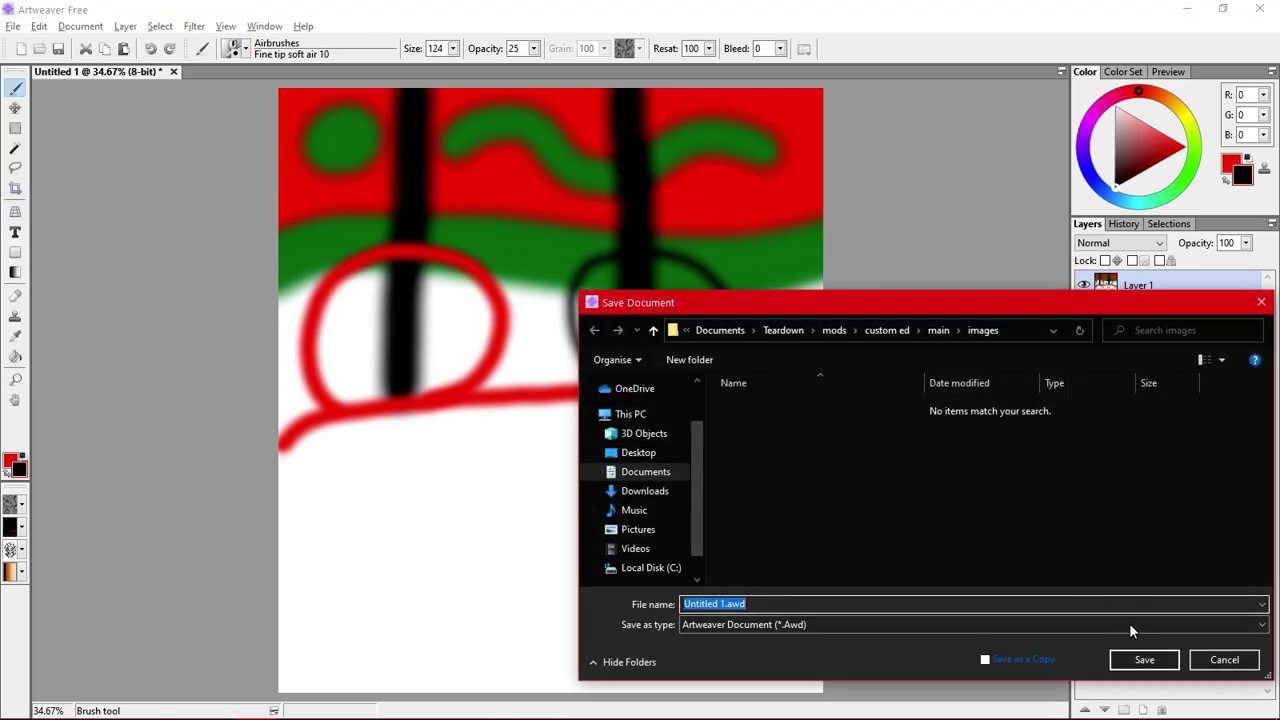
{"action": "left_click", "coordinate": [941, 624]}
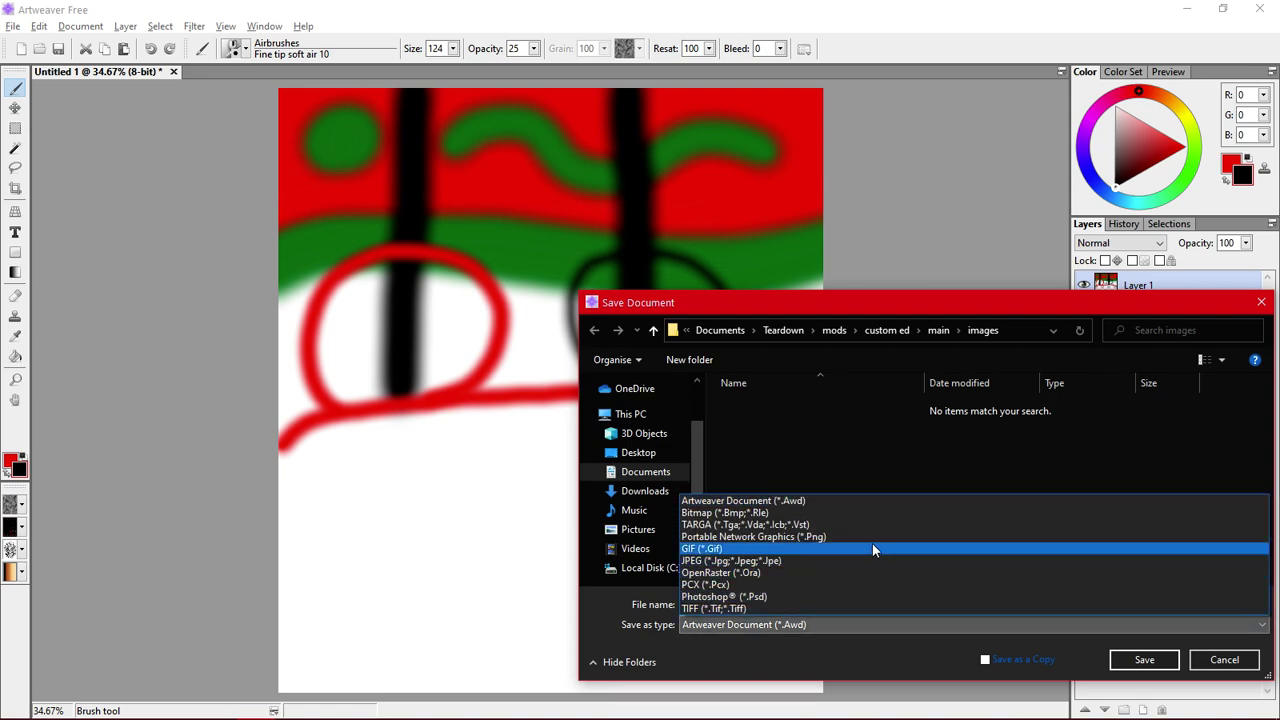
{"action": "left_click", "coordinate": [877, 536]}
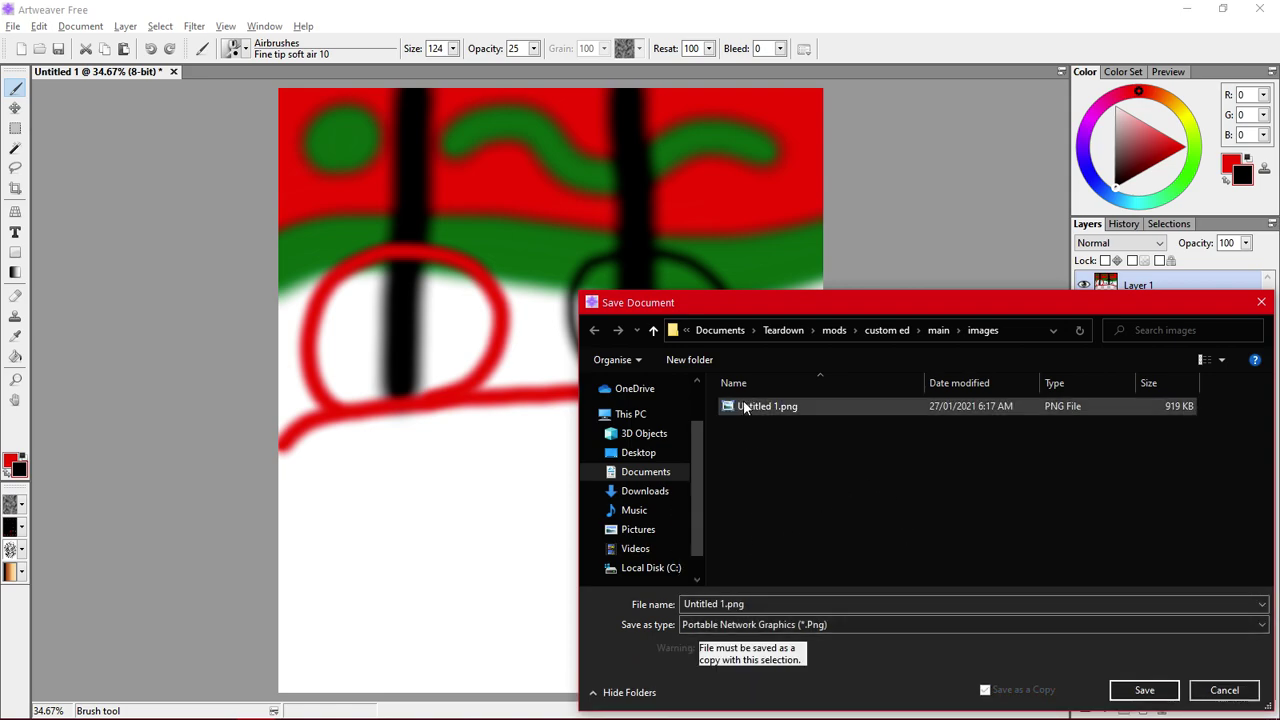
{"action": "left_click", "coordinate": [1168, 690]}
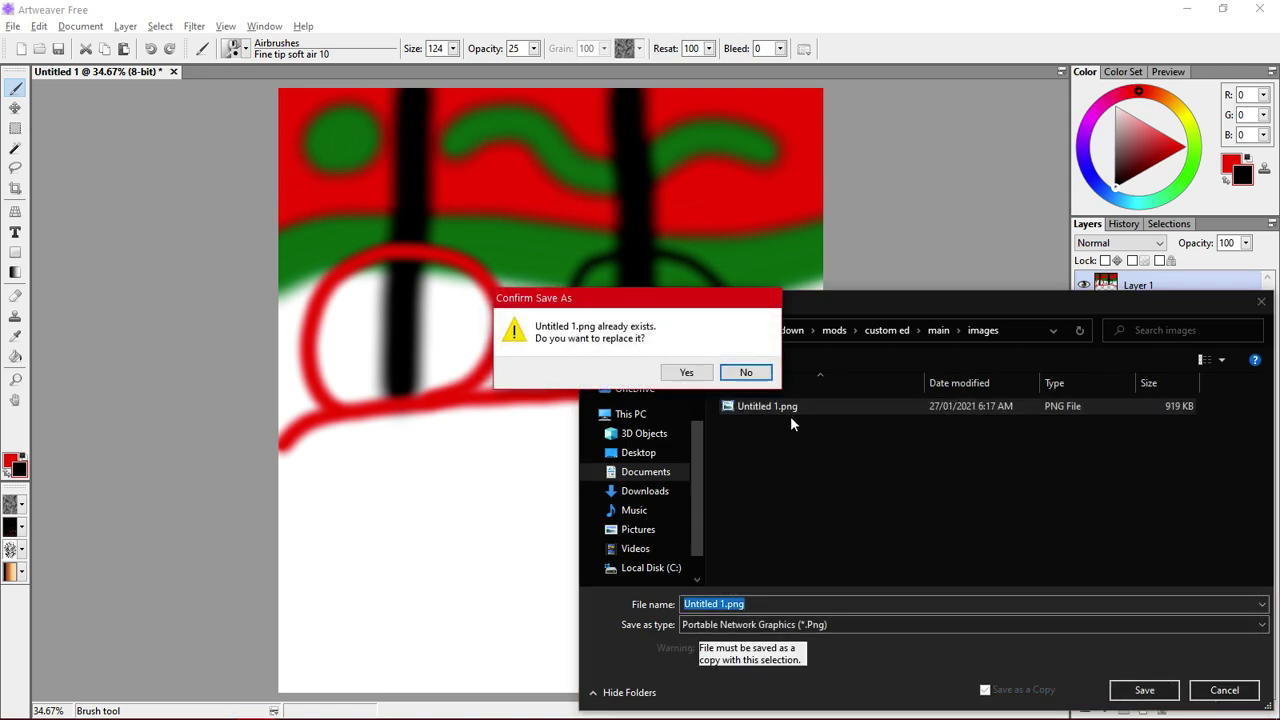
{"action": "left_click", "coordinate": [686, 372]}
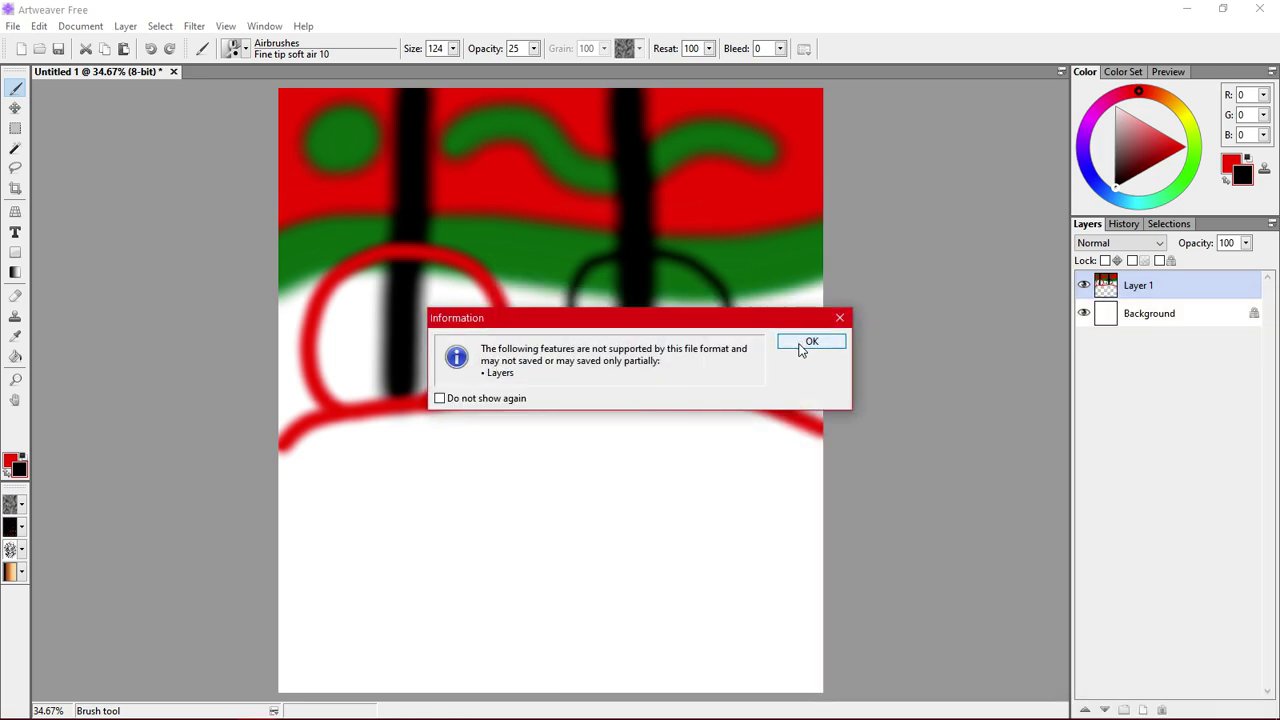
{"action": "left_click", "coordinate": [808, 343]}
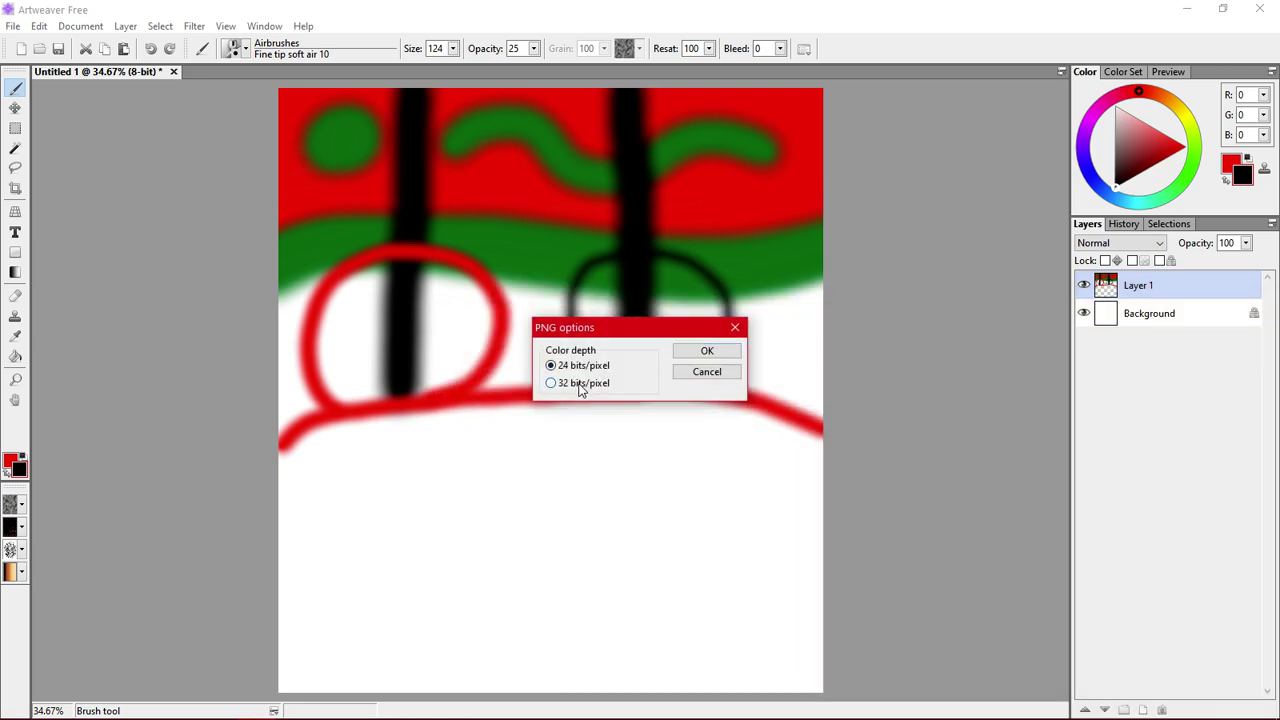
{"action": "left_click", "coordinate": [707, 354]}
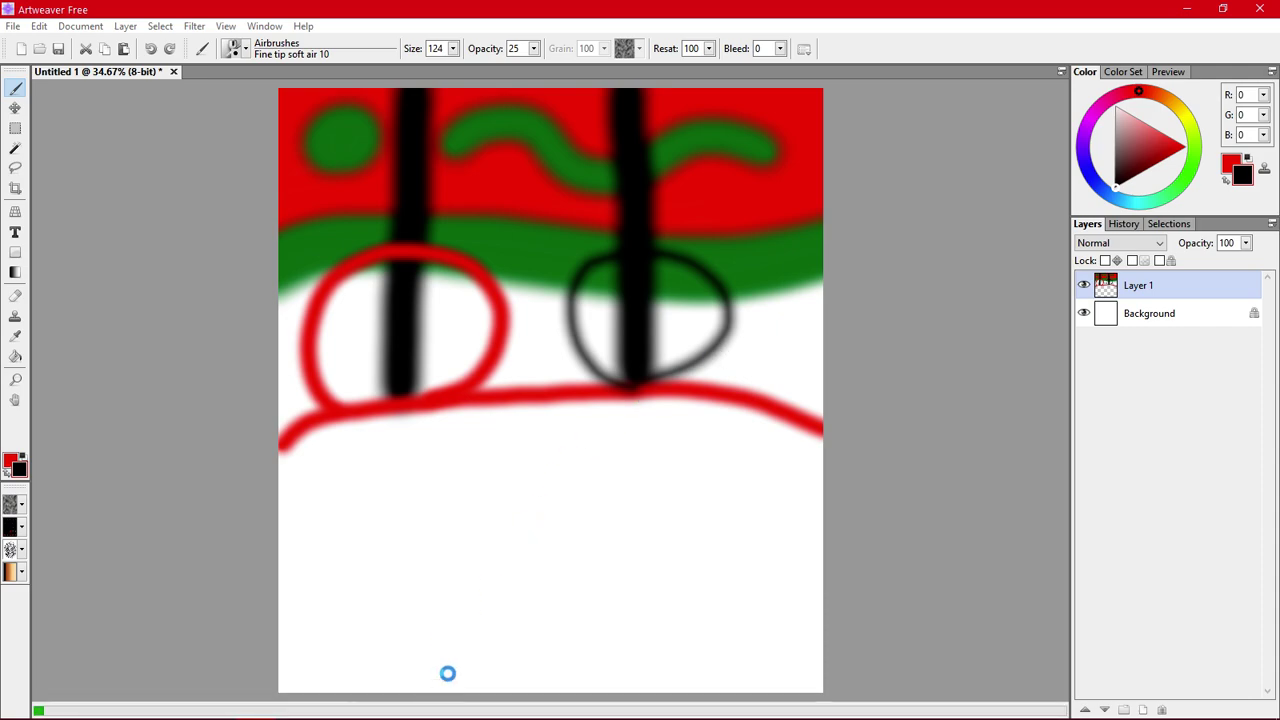
Switch to the Teardown editor and reassign Untitled 1.png as the ground voxscript's file parameter to regenerate the terrain.
{"action": "key", "text": "alt"}
{"action": "key", "text": "alt+Tab"}
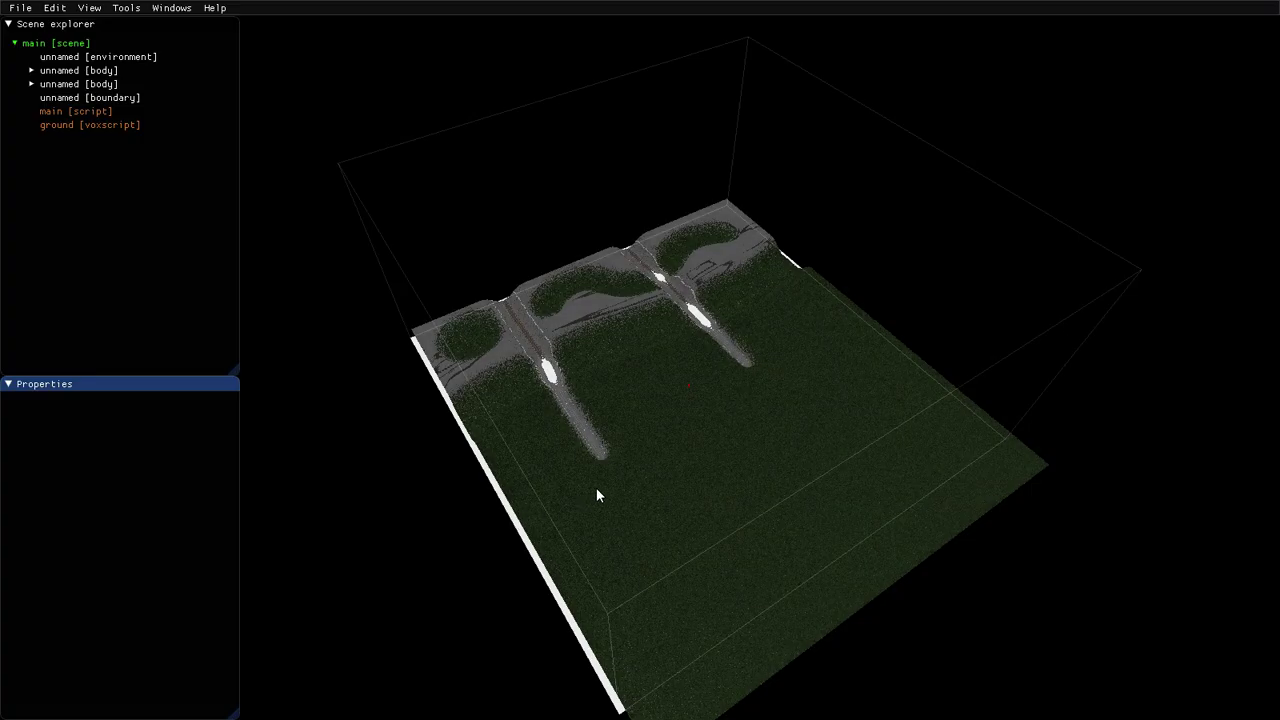
{"action": "left_click", "coordinate": [63, 123]}
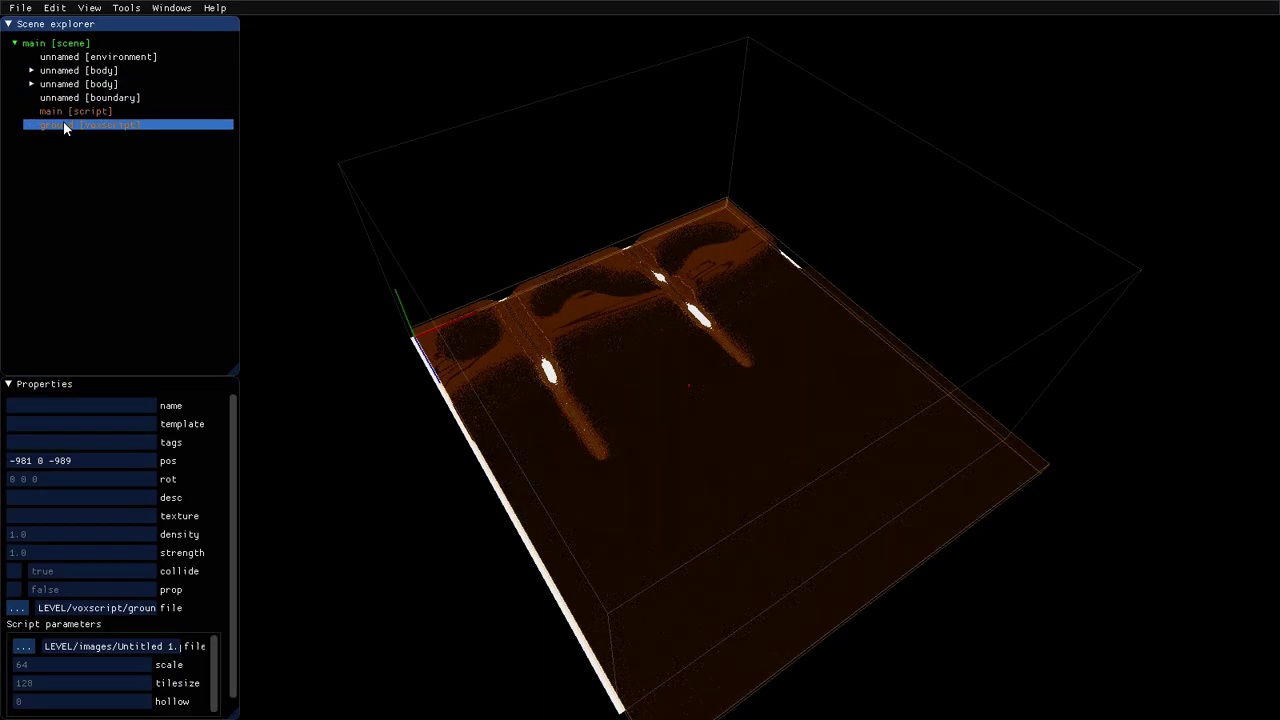
{"action": "left_click", "coordinate": [23, 647]}
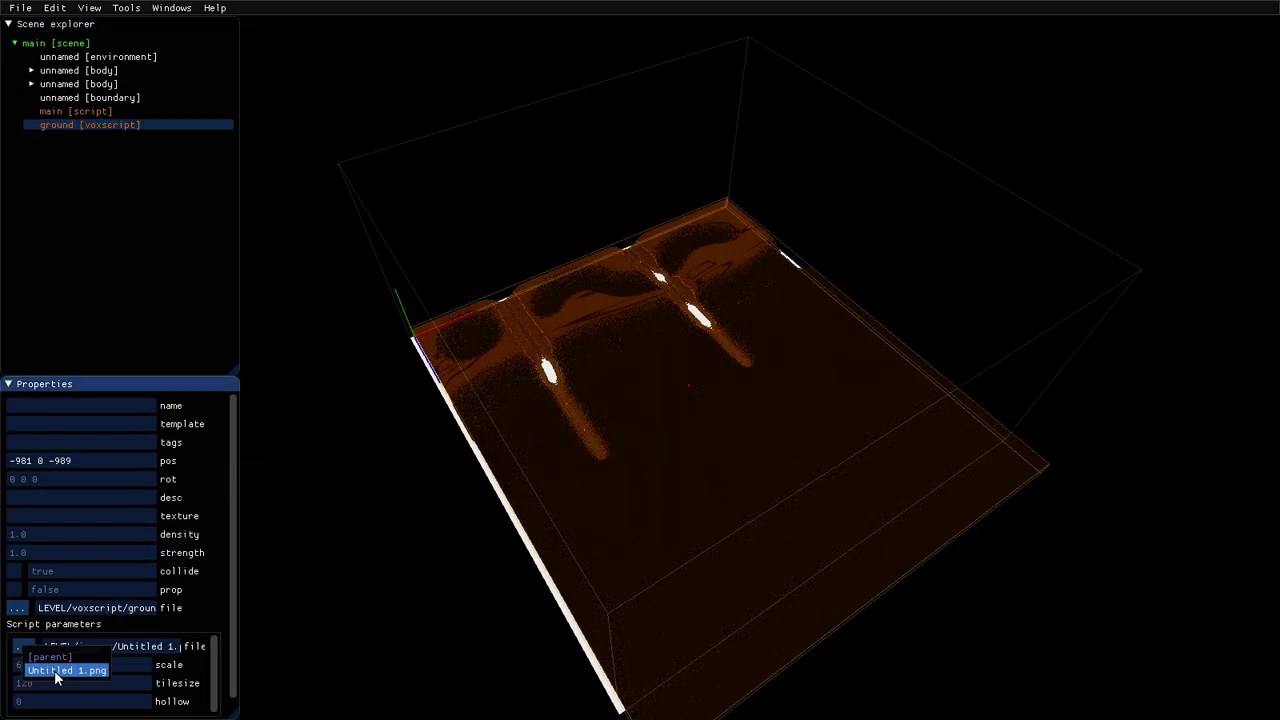
{"action": "left_click", "coordinate": [54, 670]}
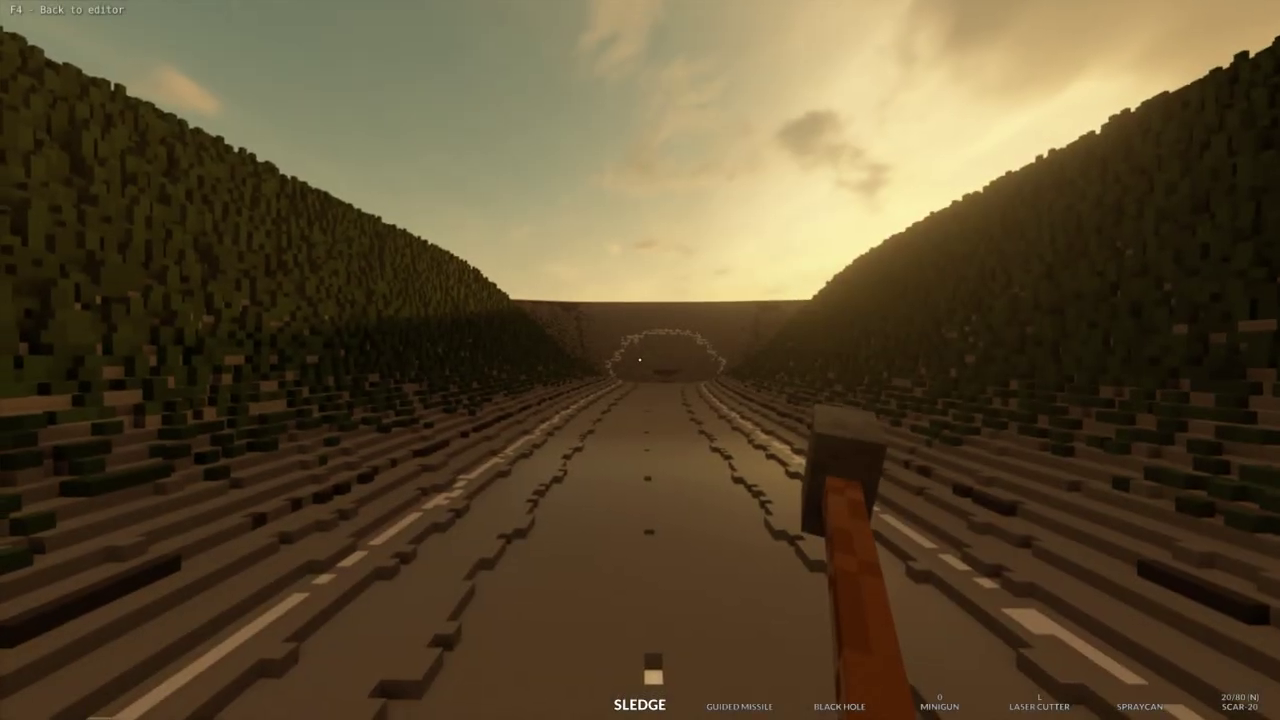
Walk through the updated level to examine the raised paths created by the new loops and arc.
{"action": "key", "text": "w"}
{"action": "key", "text": "w"}
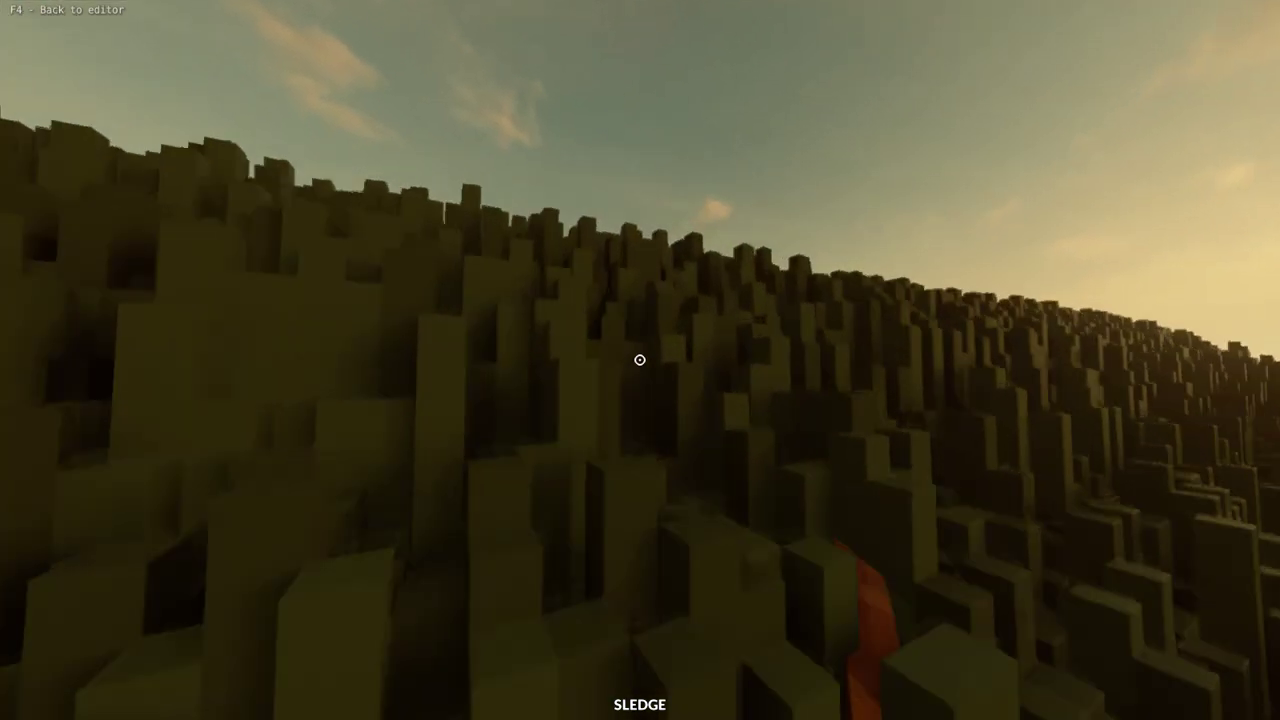
{"action": "key", "text": "w"}
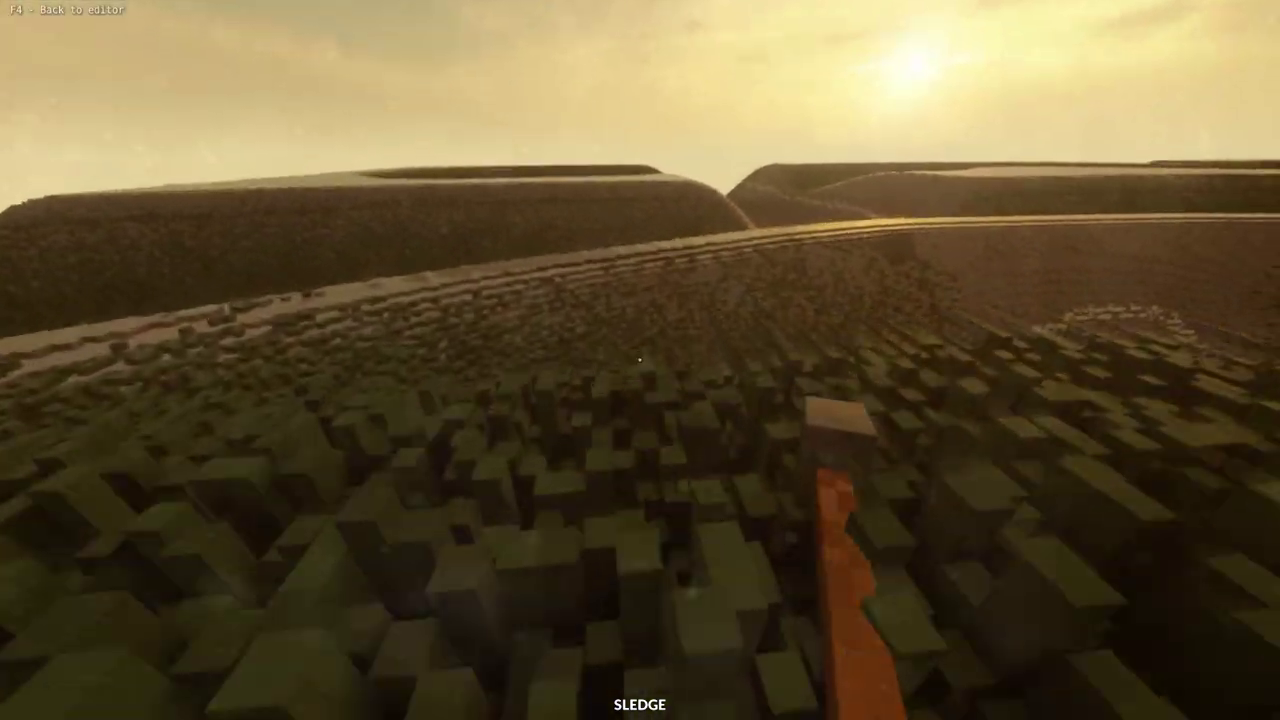
{"action": "key", "text": "w"}
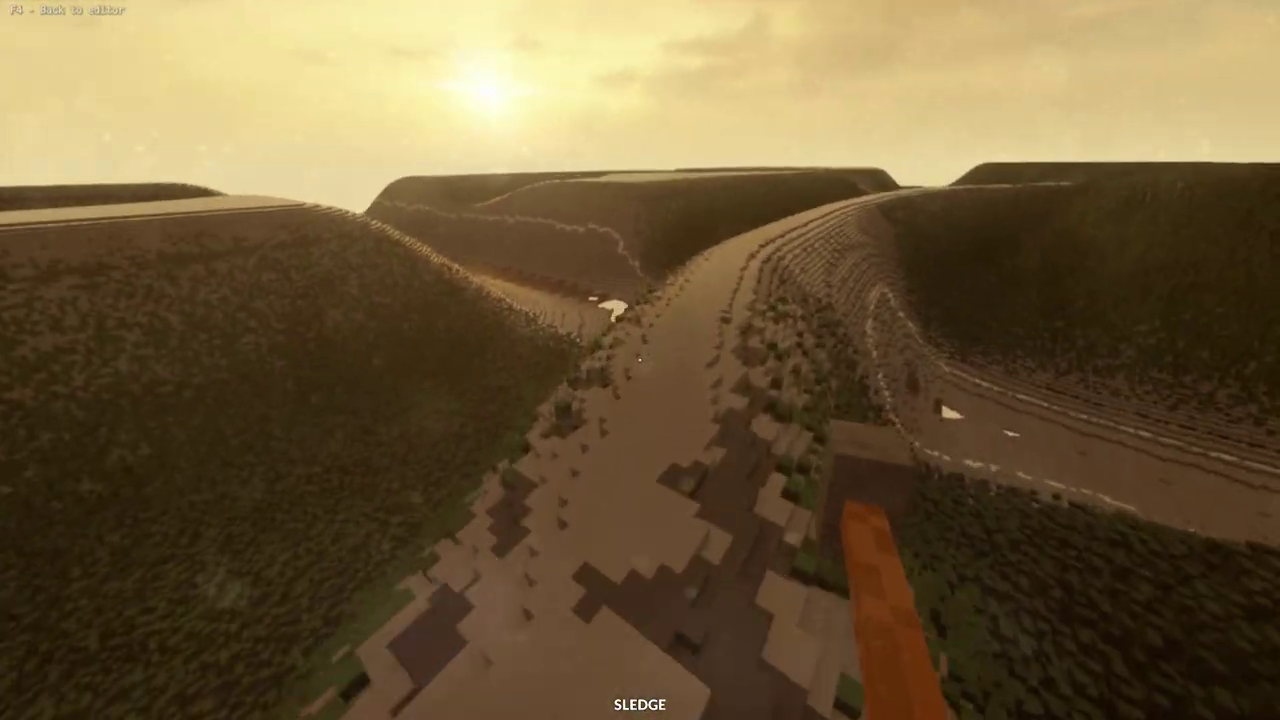
{"action": "key", "text": "w"}
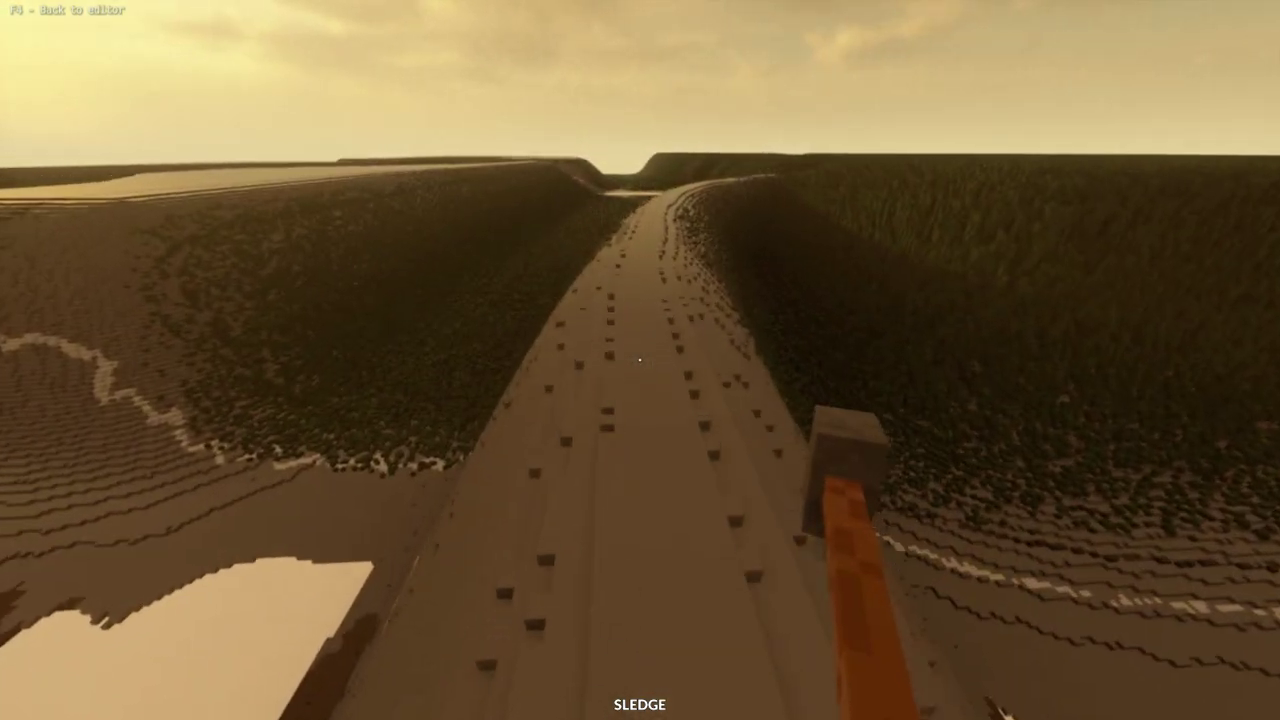
Follow the dirt path across the level and climb the grassy hills to examine the generated slopes, valley and plateaus.
{"action": "key", "text": "w"}
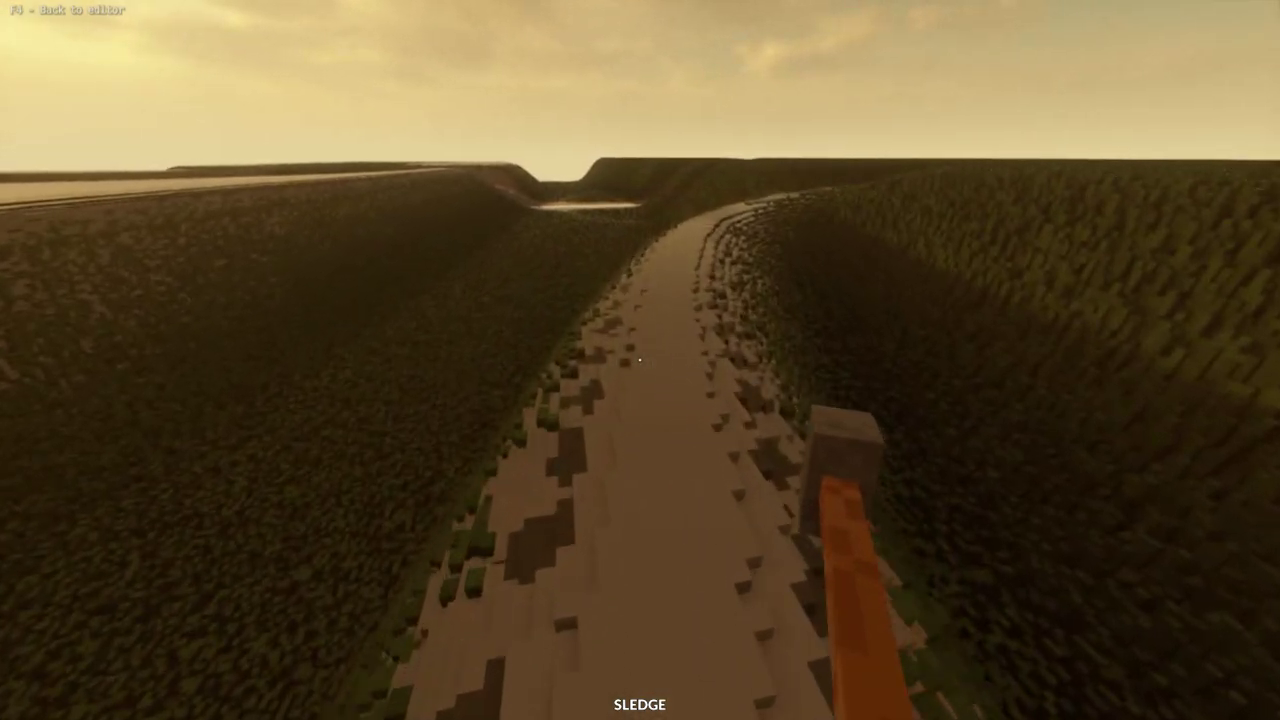
{"action": "key", "text": "w"}
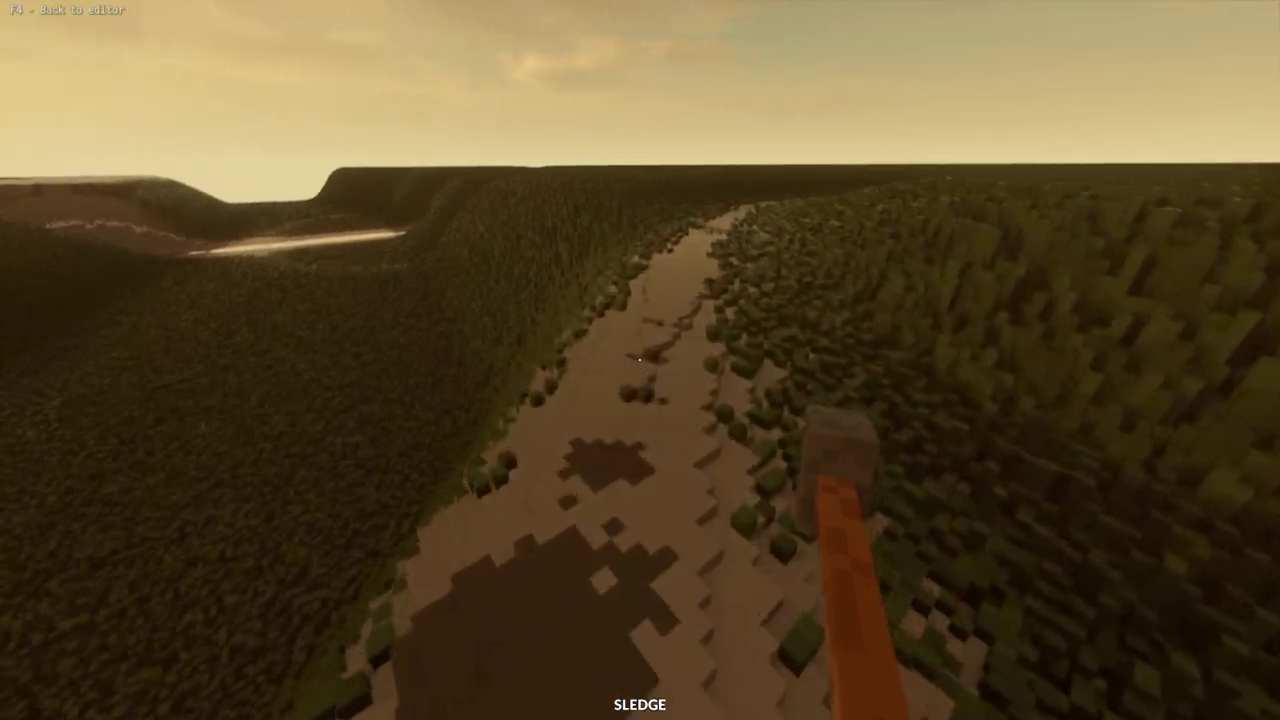
{"action": "key", "text": "w"}
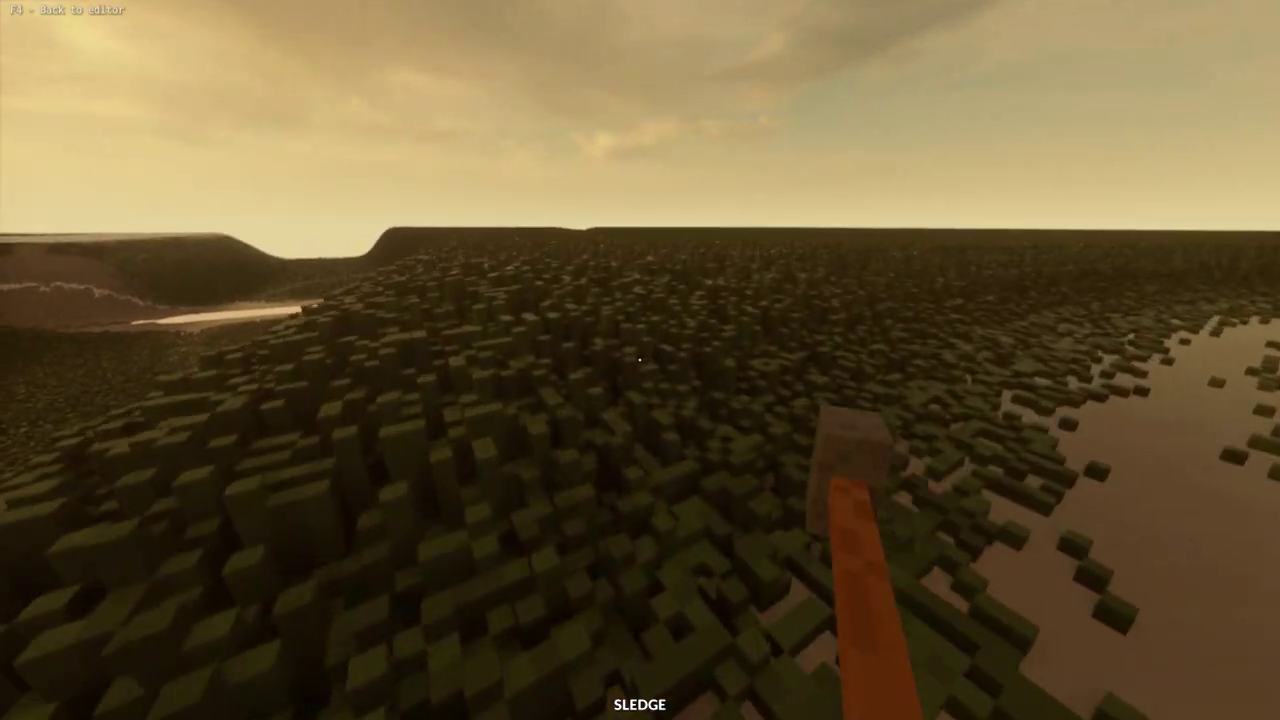
{"action": "key", "text": "w"}
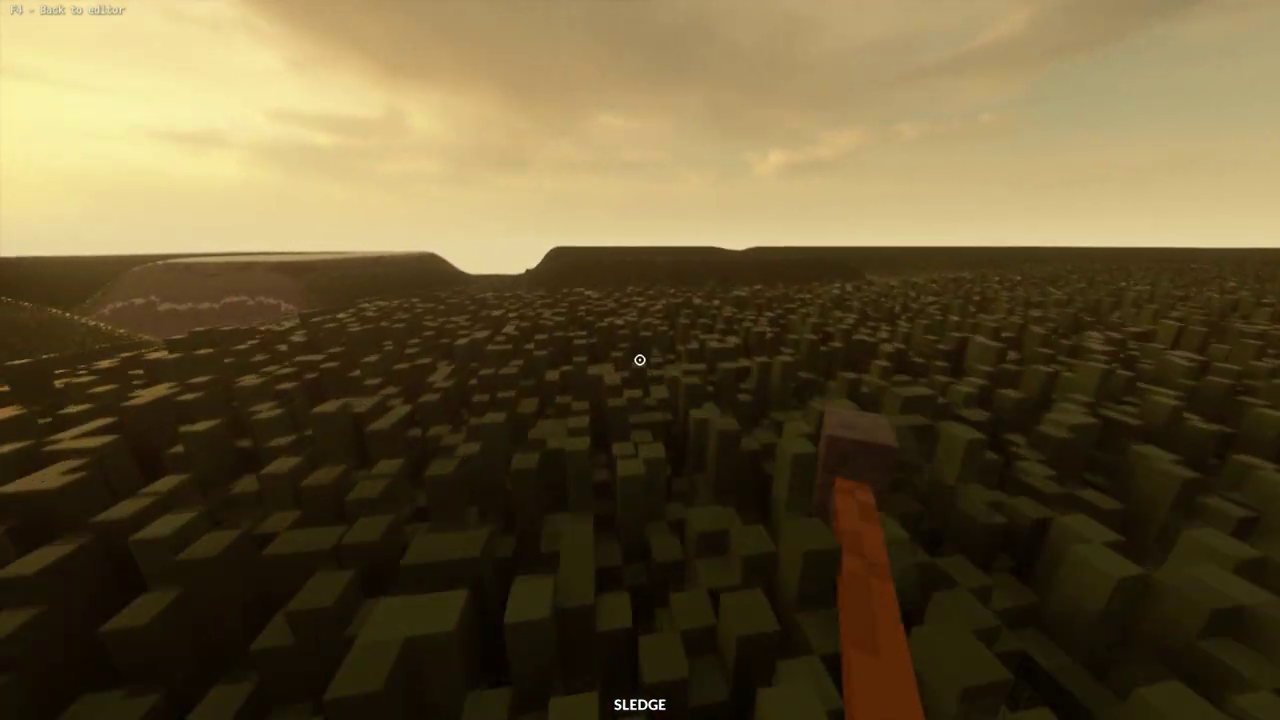
{"action": "key", "text": "w"}
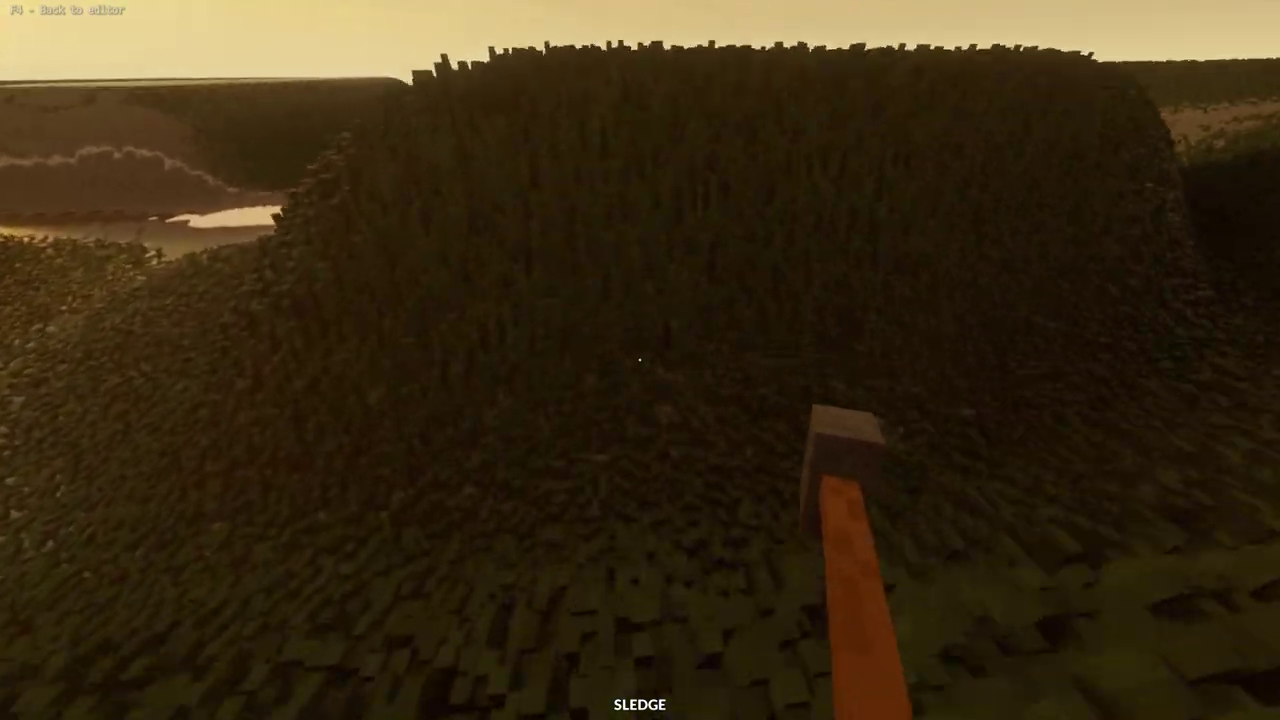
{"action": "key", "text": "w"}
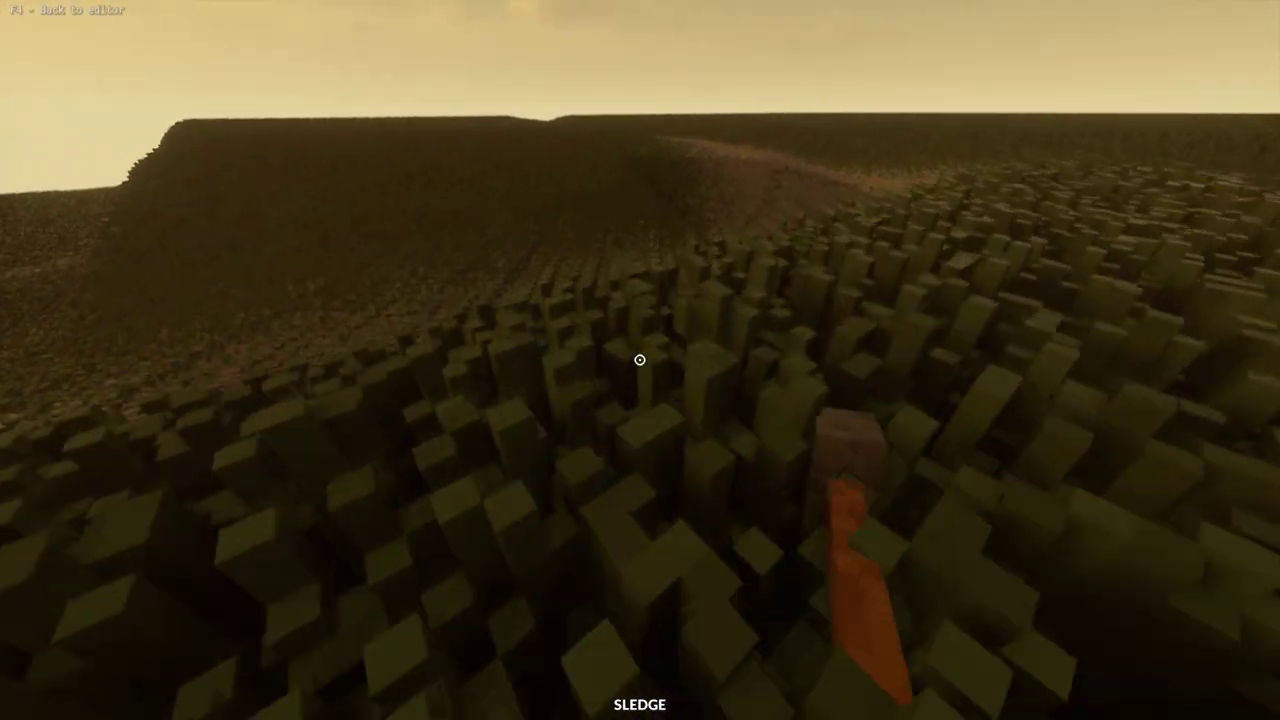
{"action": "key", "text": "w"}
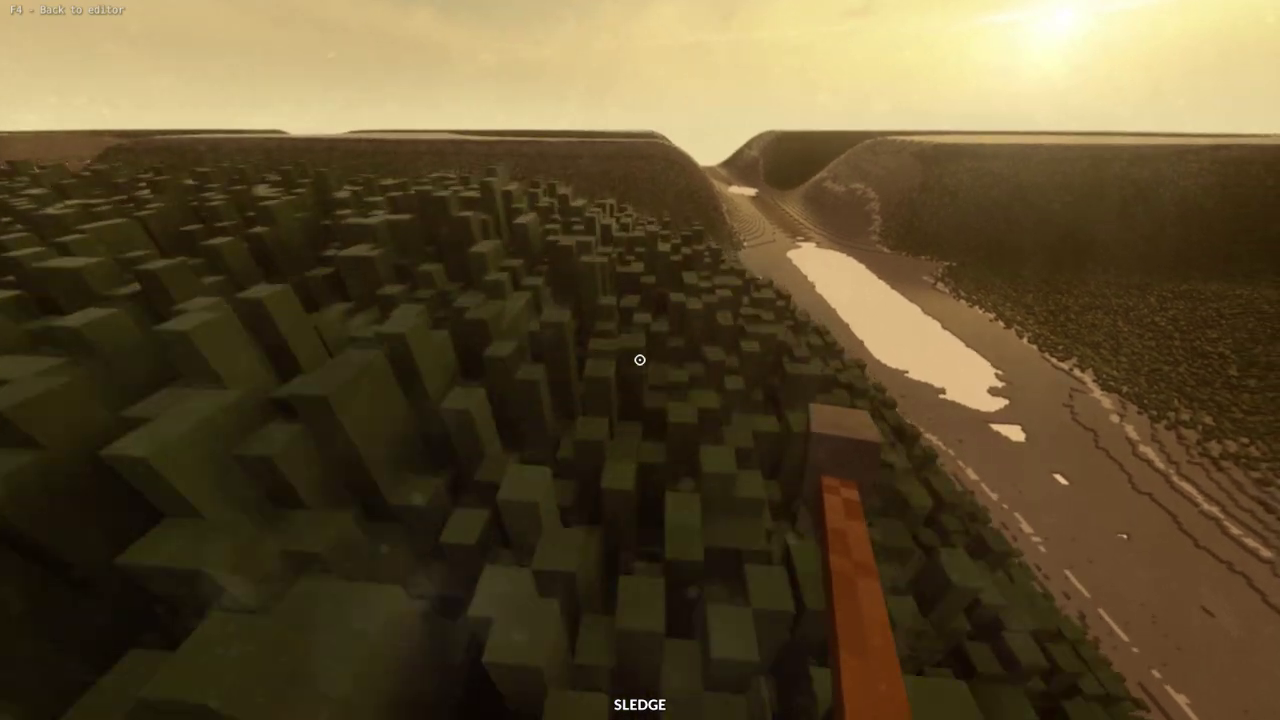
{"action": "key", "text": "w"}
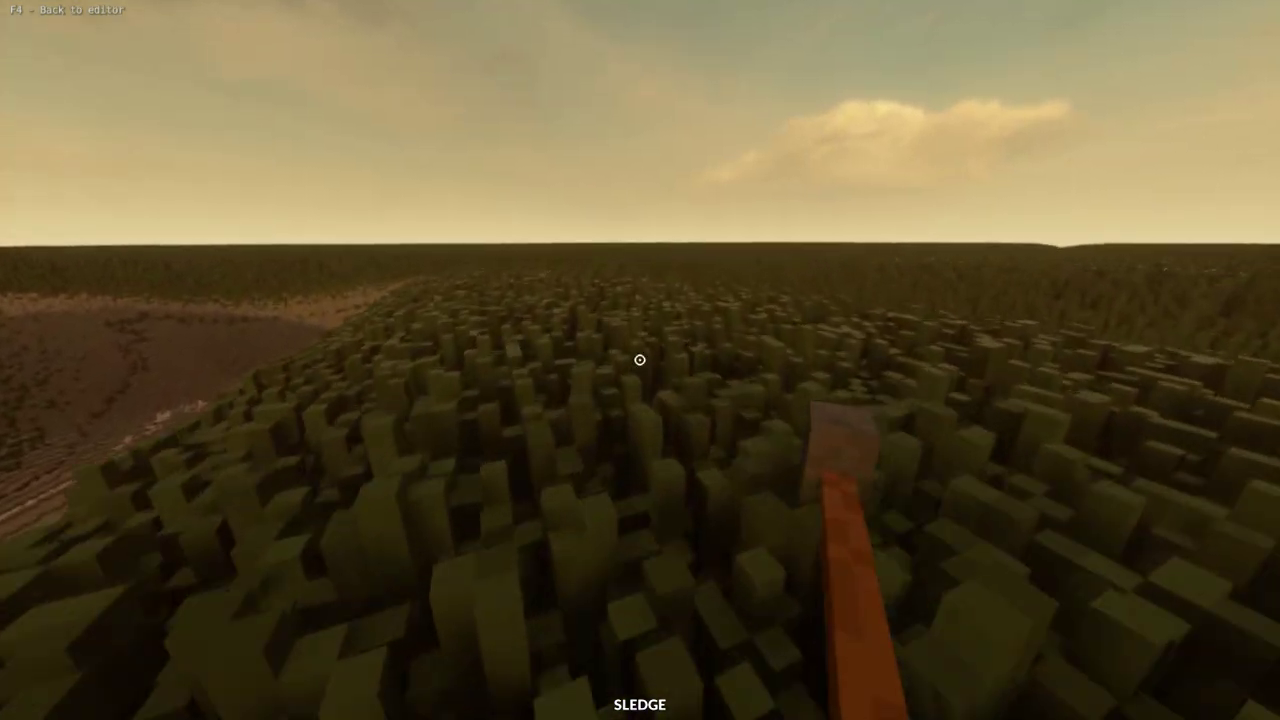
{"action": "key", "text": "w"}
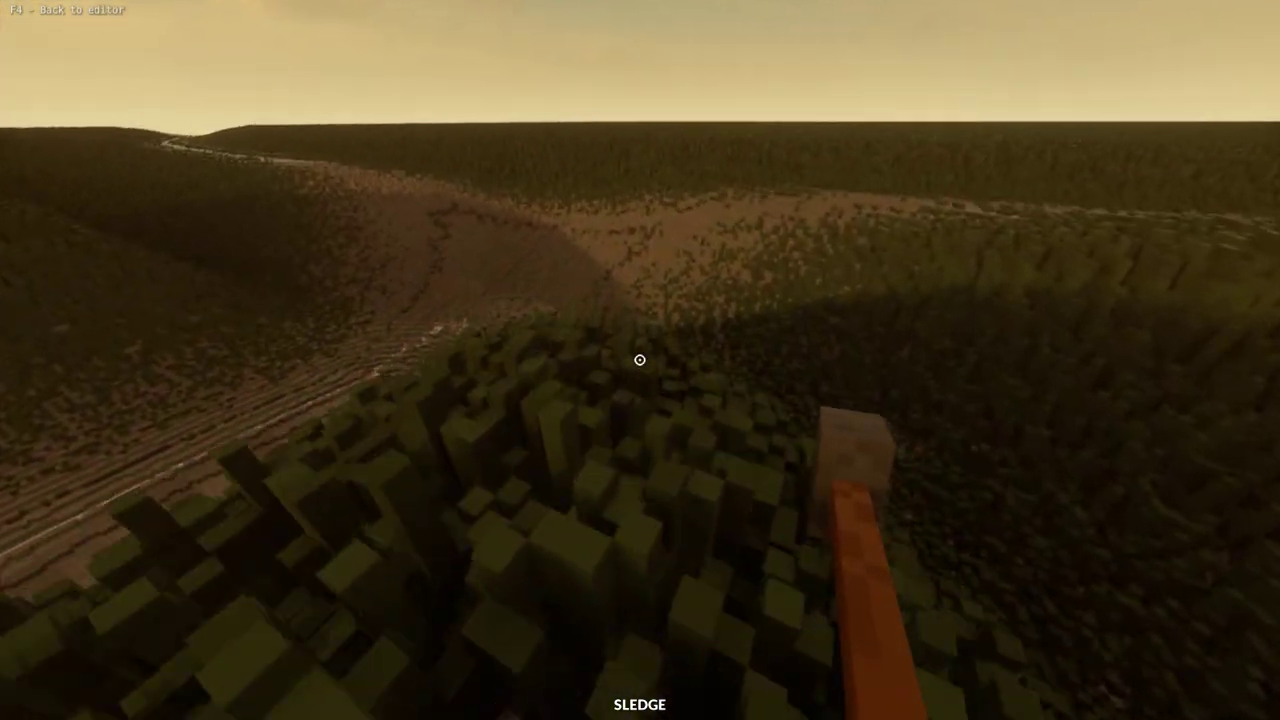
{"action": "key", "text": "w"}
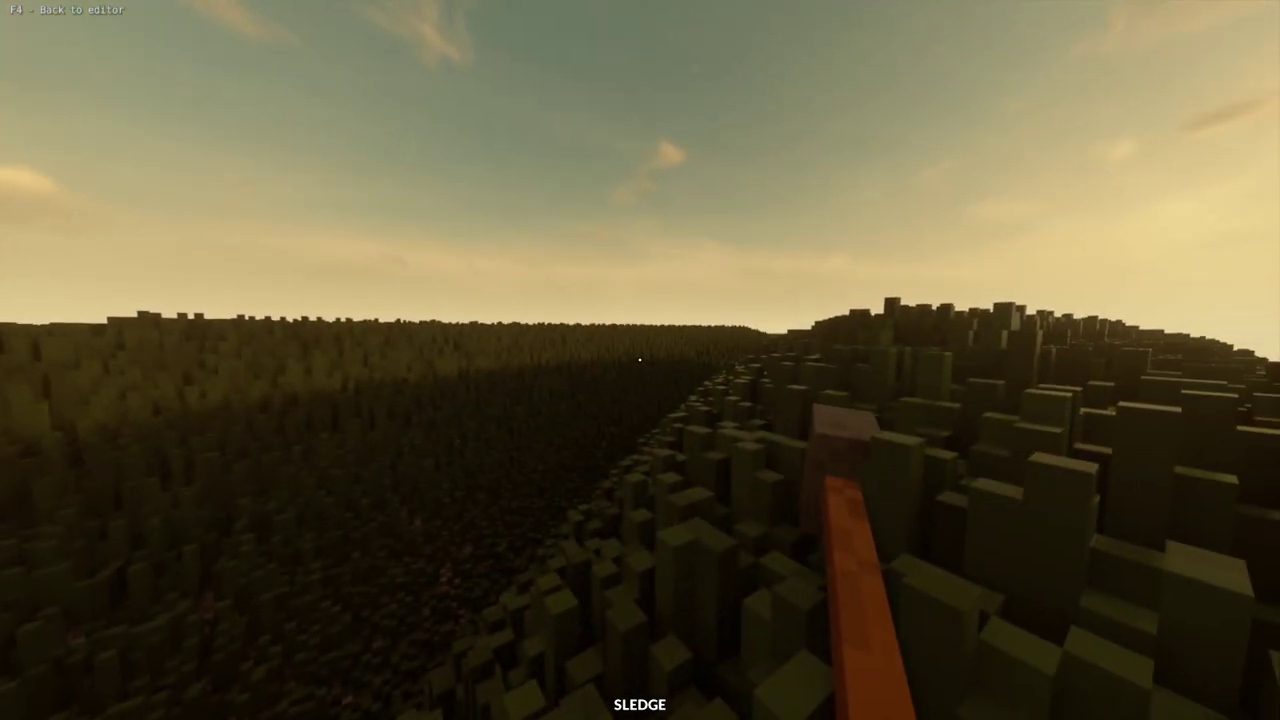